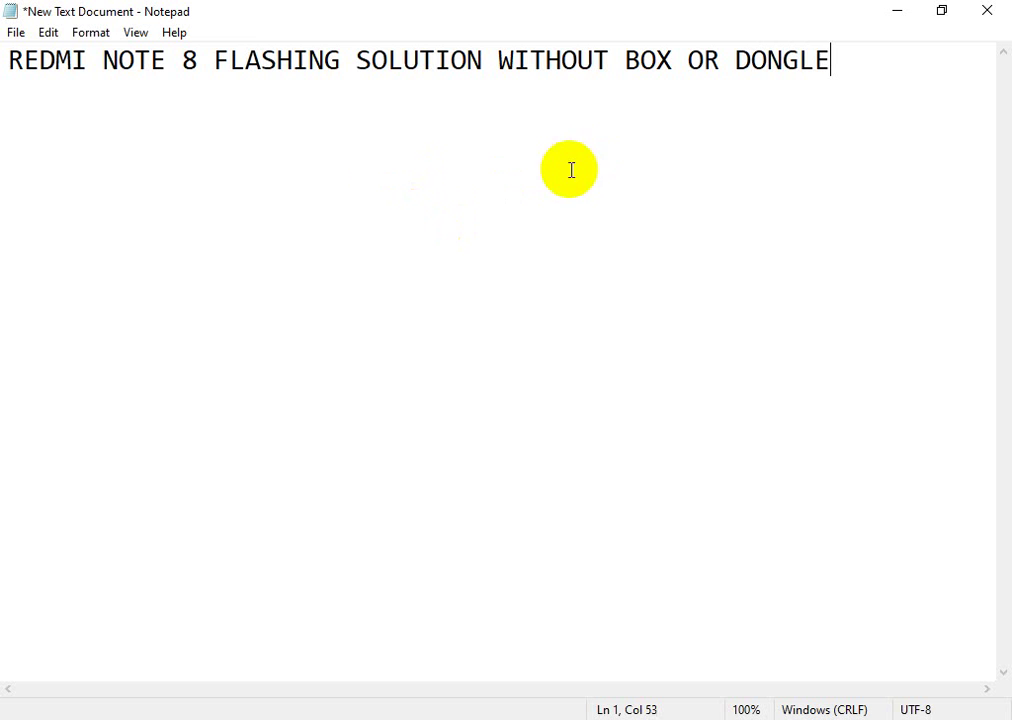
Step: Leave four blank lines below the title and write "AT FLAST SUBSCRIBE MY CHANNEL....HELLO GSM"
key("Return")
key("Return")
key("Return")
key("Return")
key("Return")
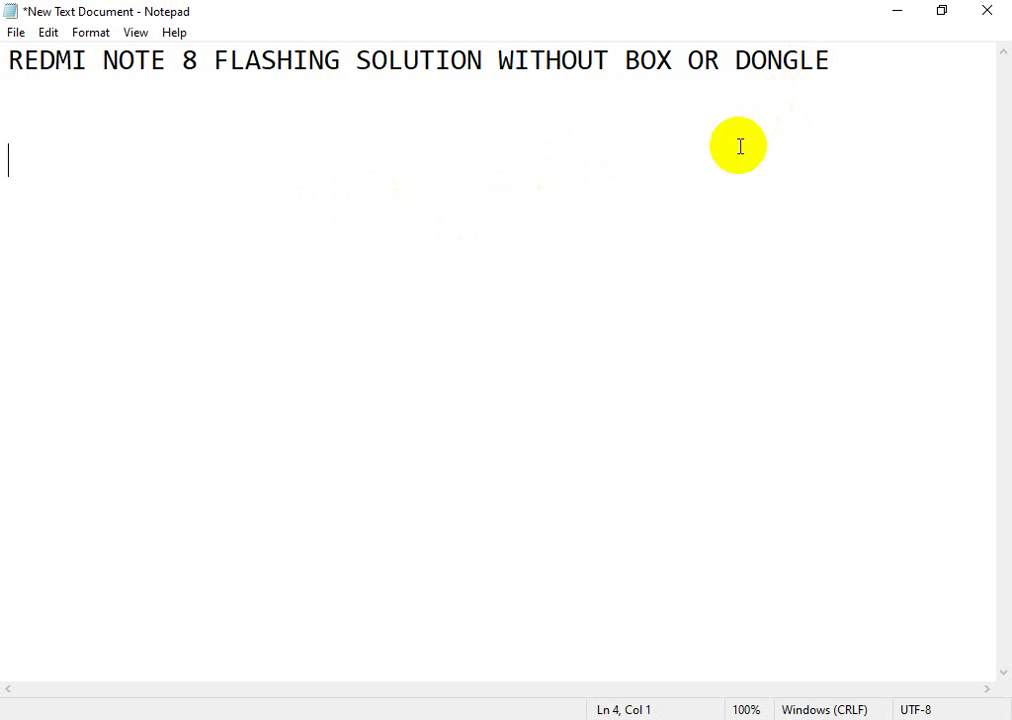
type("AT ")
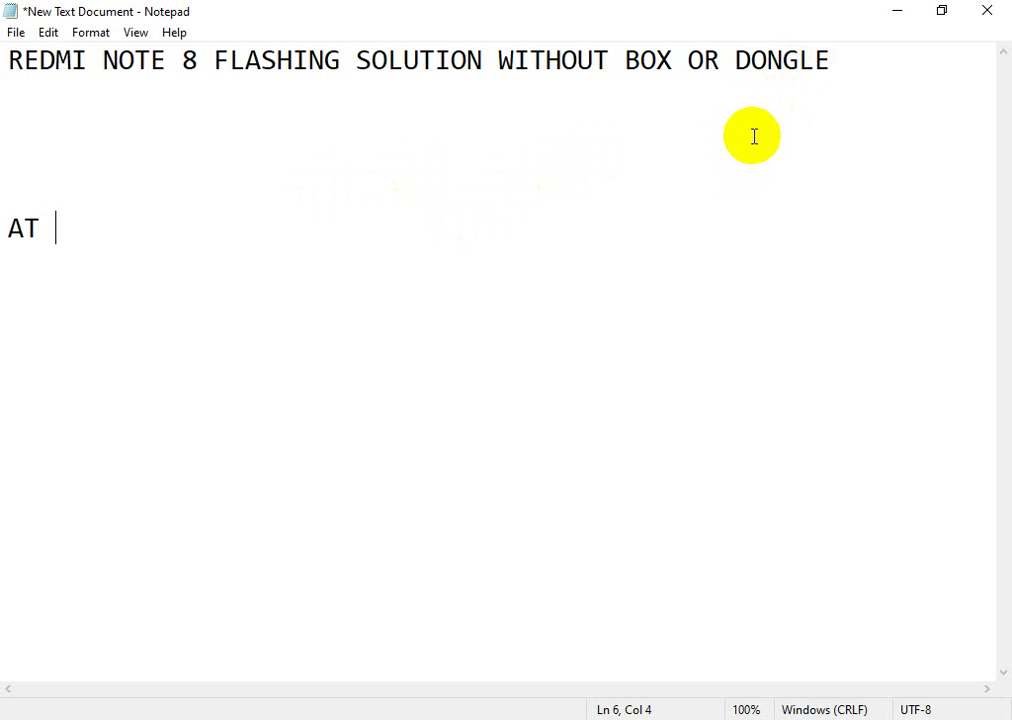
type("FLAS")
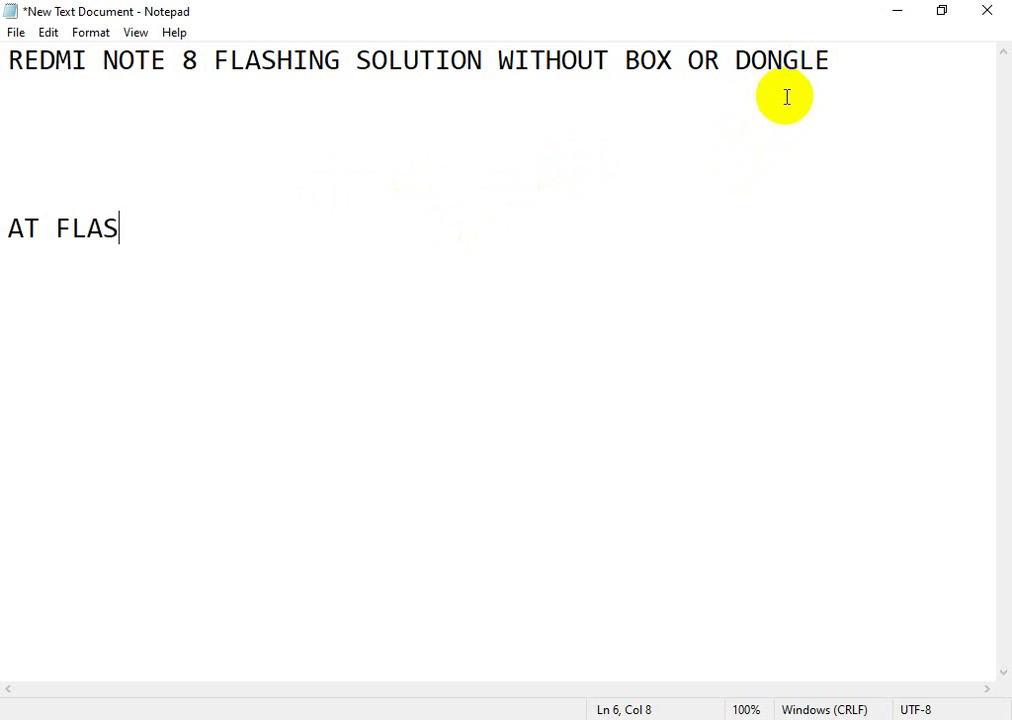
type("T SU")
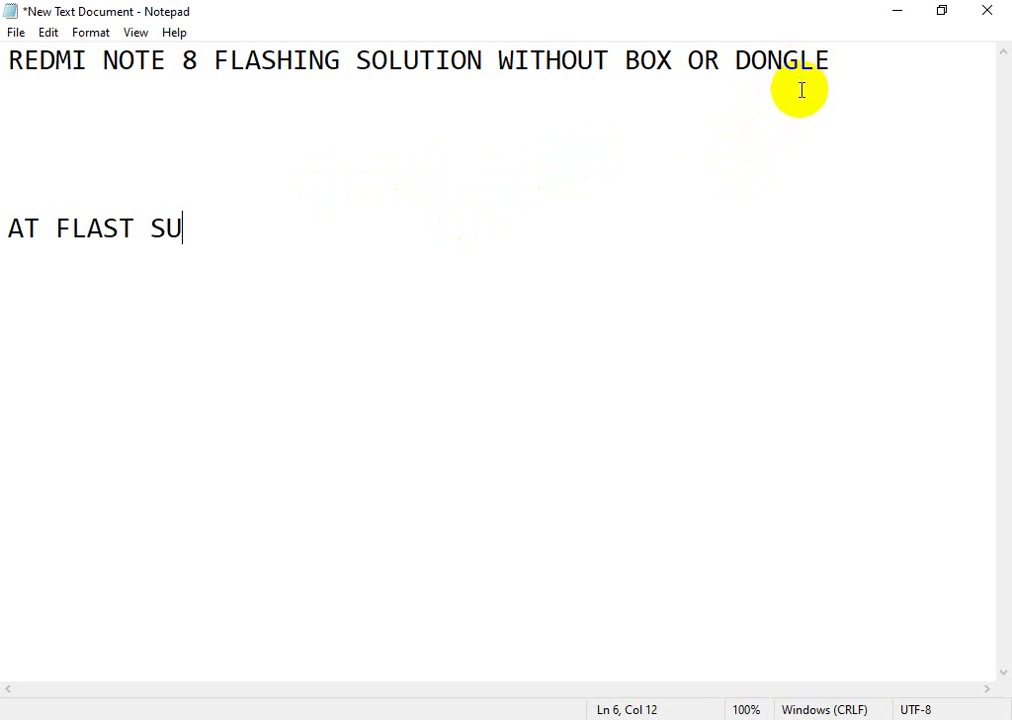
type("BSCR")
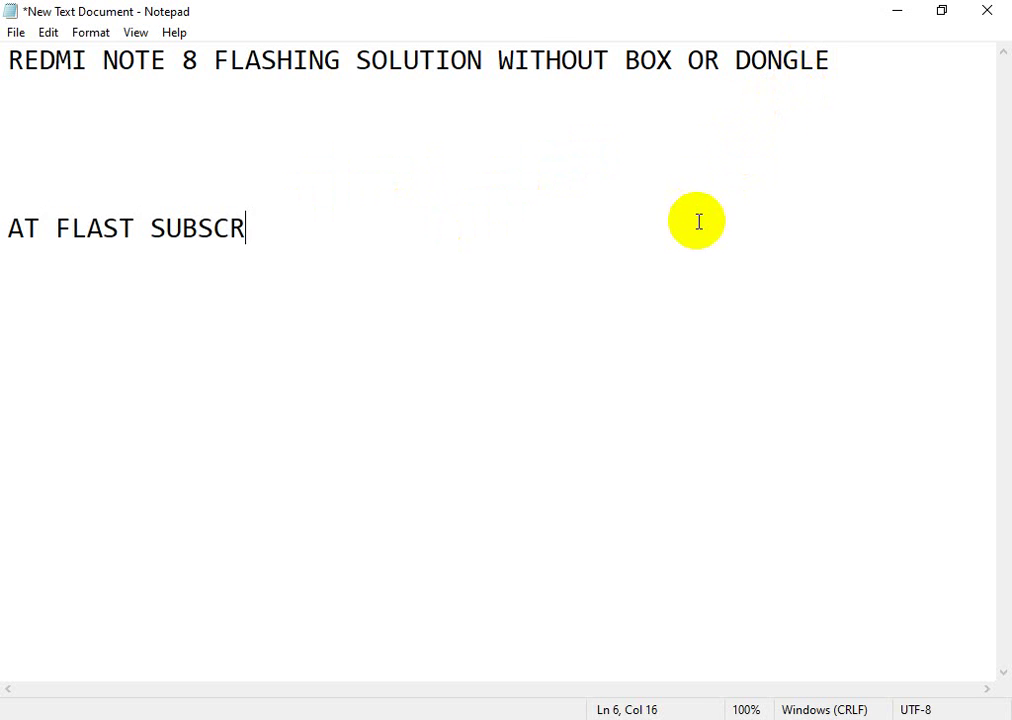
type("UI")
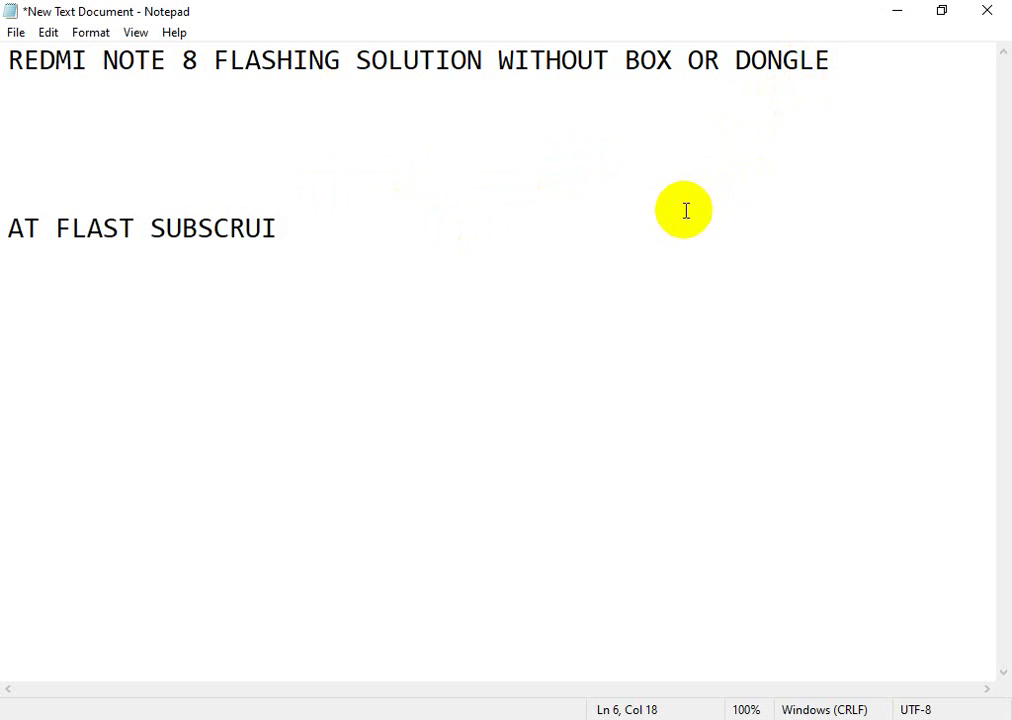
key("BackSpace")
key("BackSpace")
type("IB")
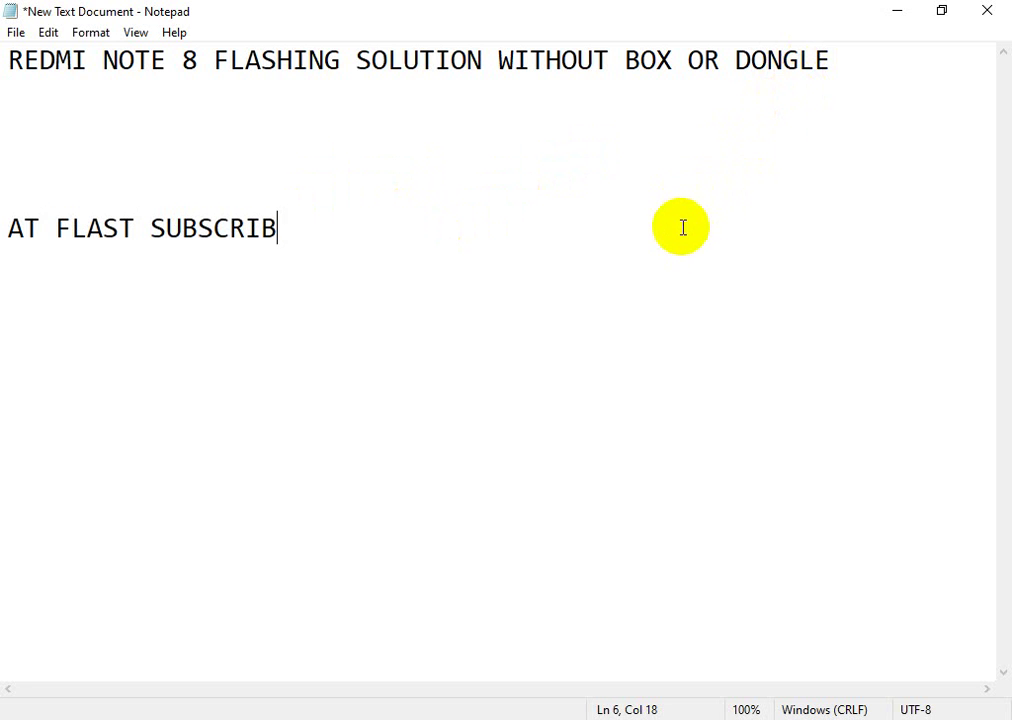
type("E MY")
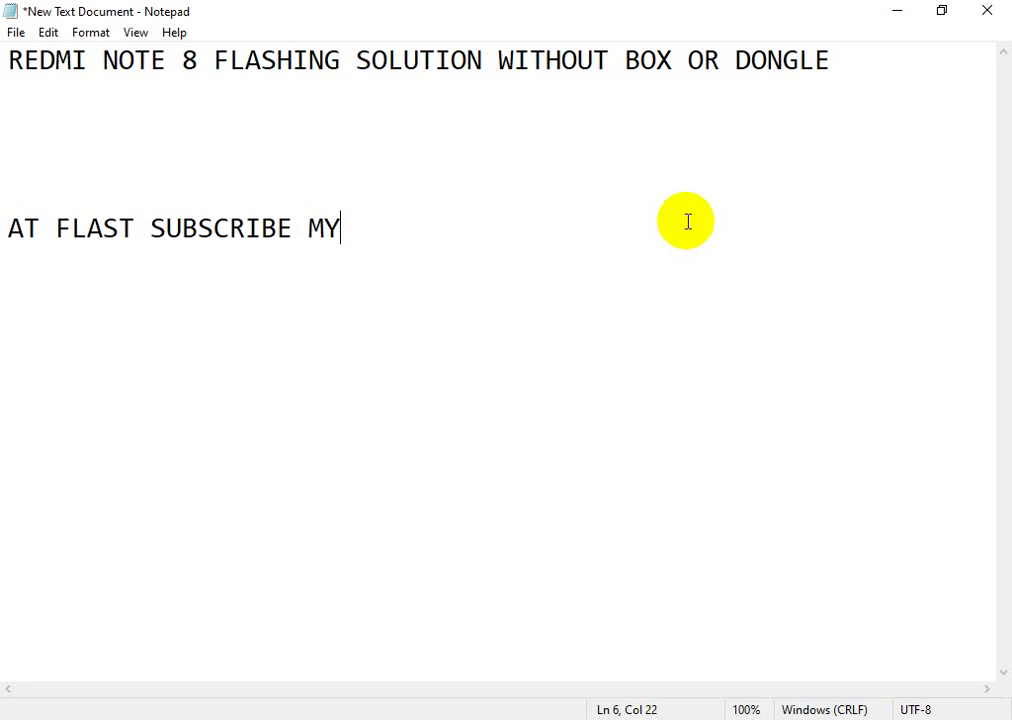
type(" CH")
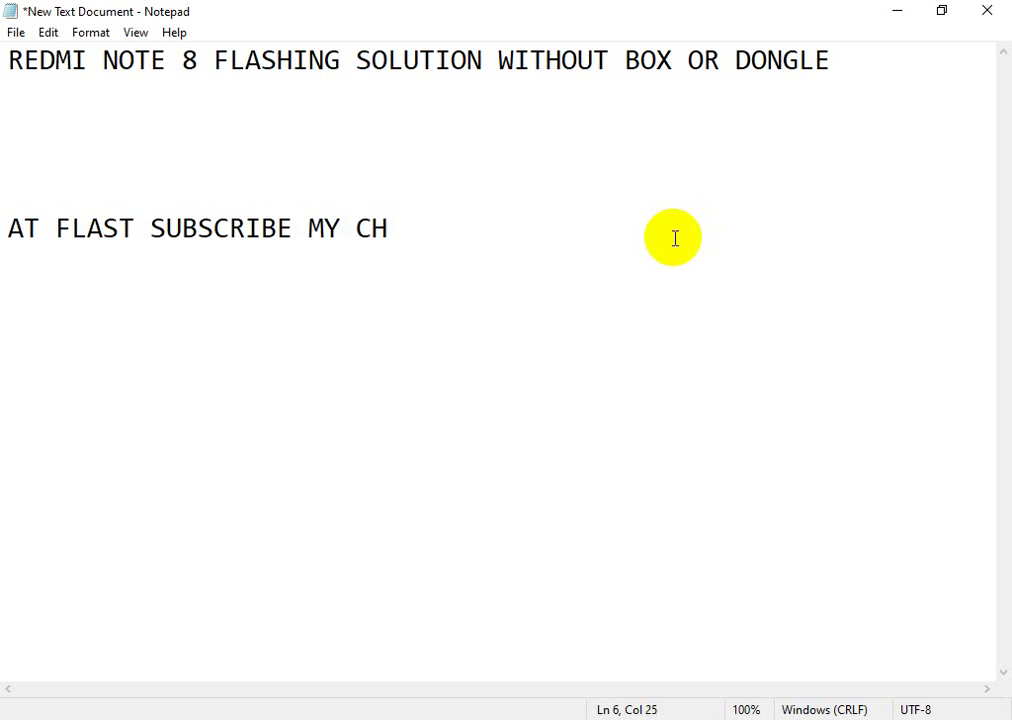
type("ANNEL....H")
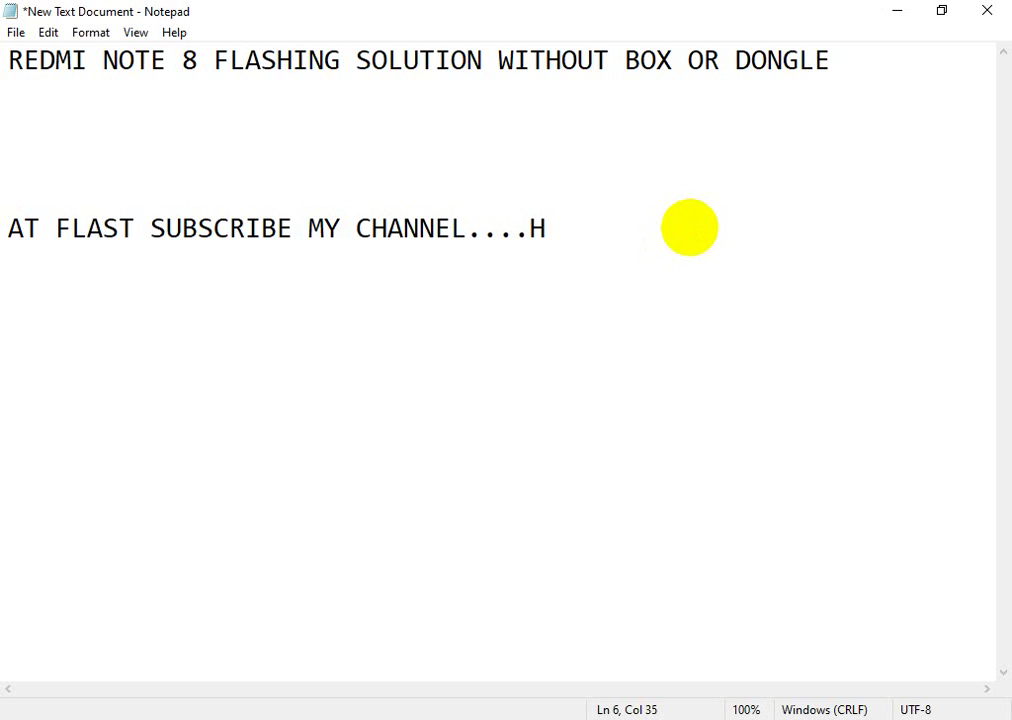
type("ELLO ")
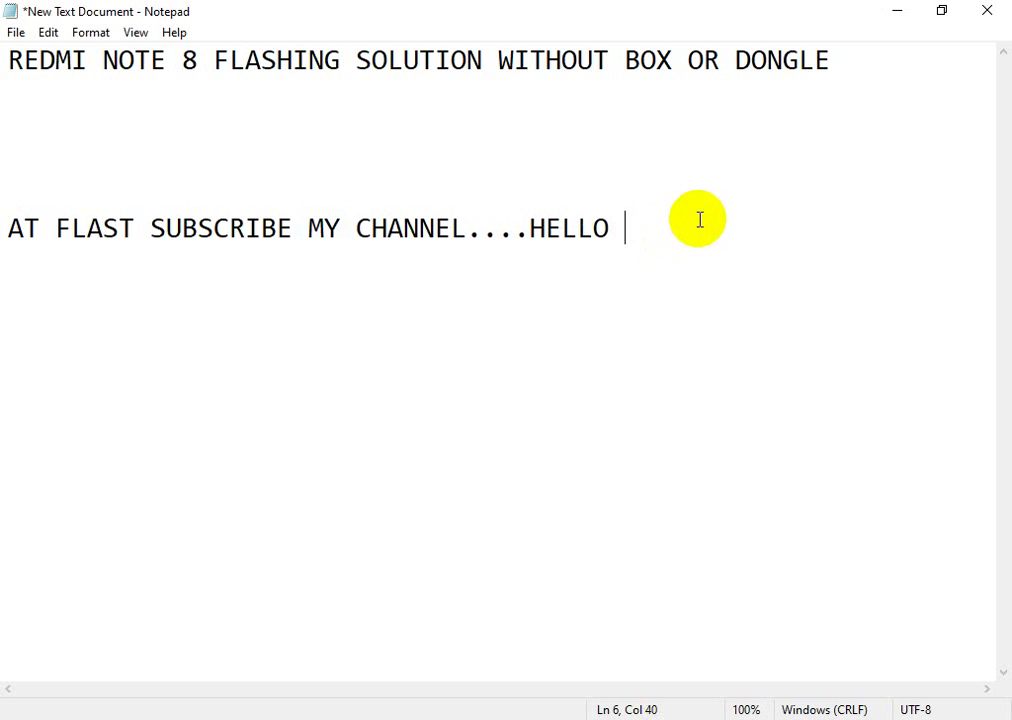
type("GSM")
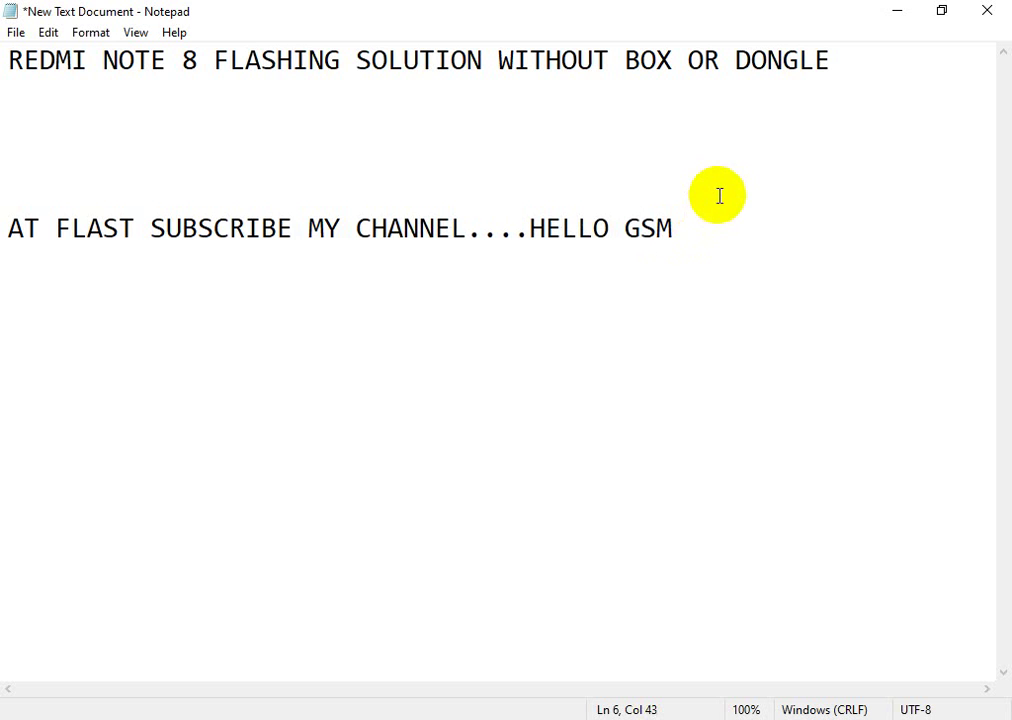
Step: Add the line "FOR MORE UPDATE VIDEOS" directly under the subscribe line and place the cursor in the blank area below the title
key("Return")
type("FO")
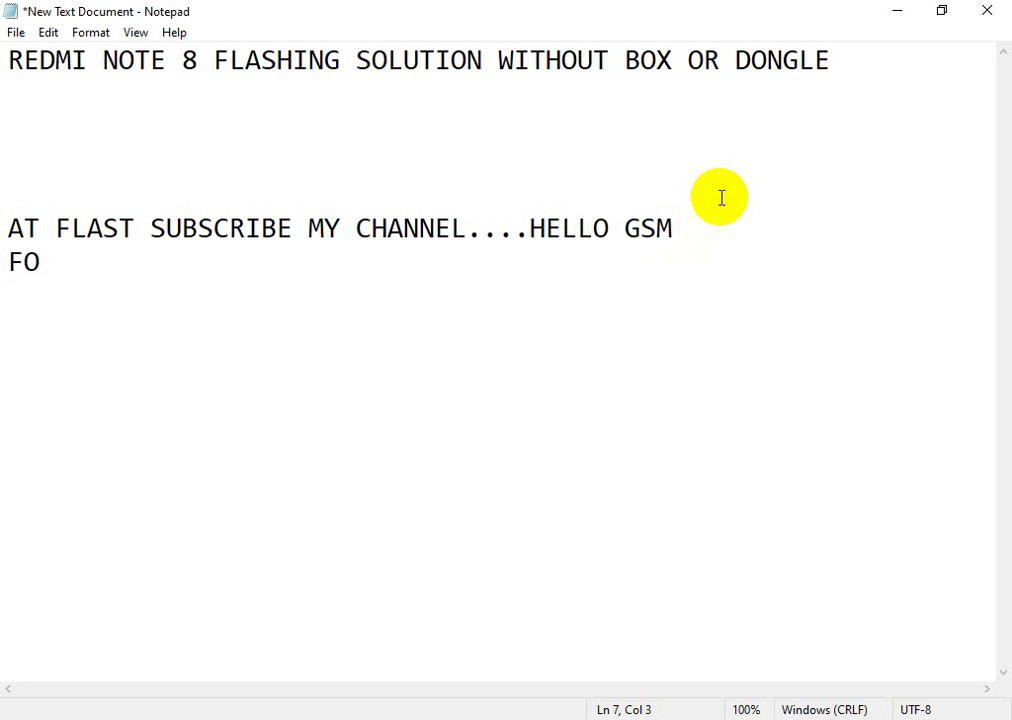
type("R MO")
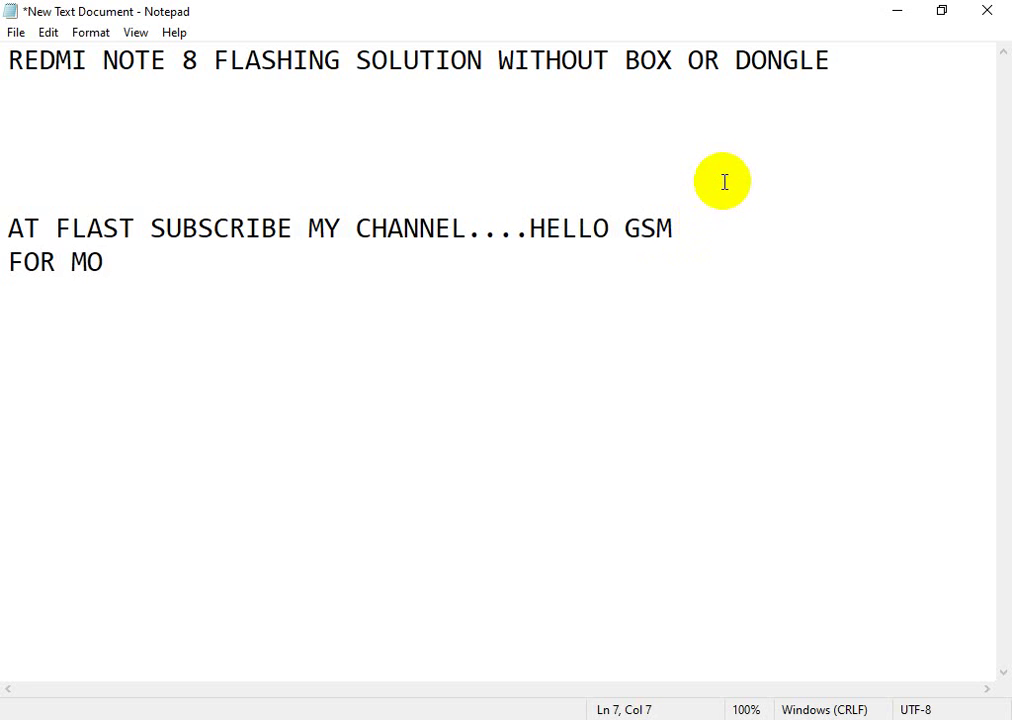
type("RE UPDATE VIDEOS")
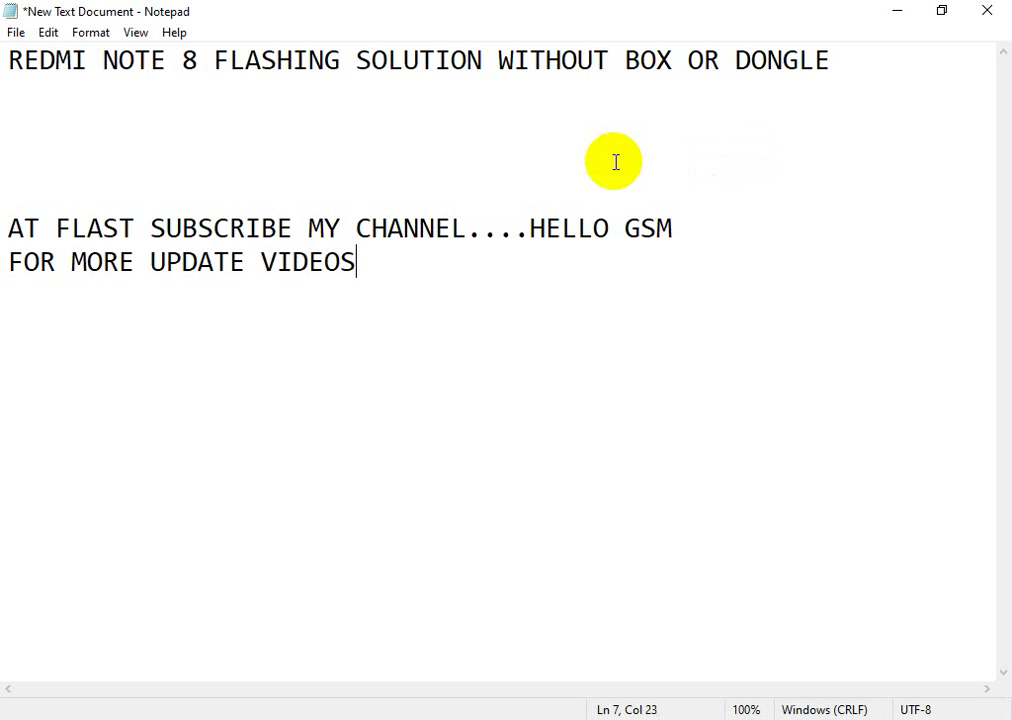
left_click(205, 138)
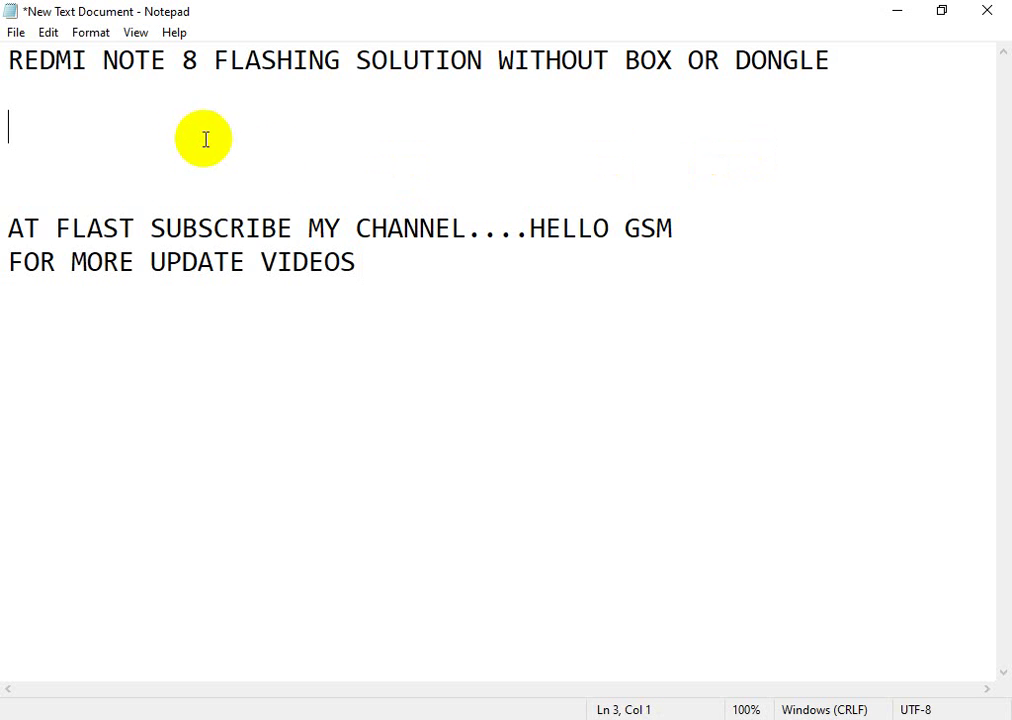
Step: Switch to the New folder (5) window, extract MiFlash20181115.7z with 7-Zip, and check the contents of the extracted MiFlash20181115 folder
left_click(888, 10)
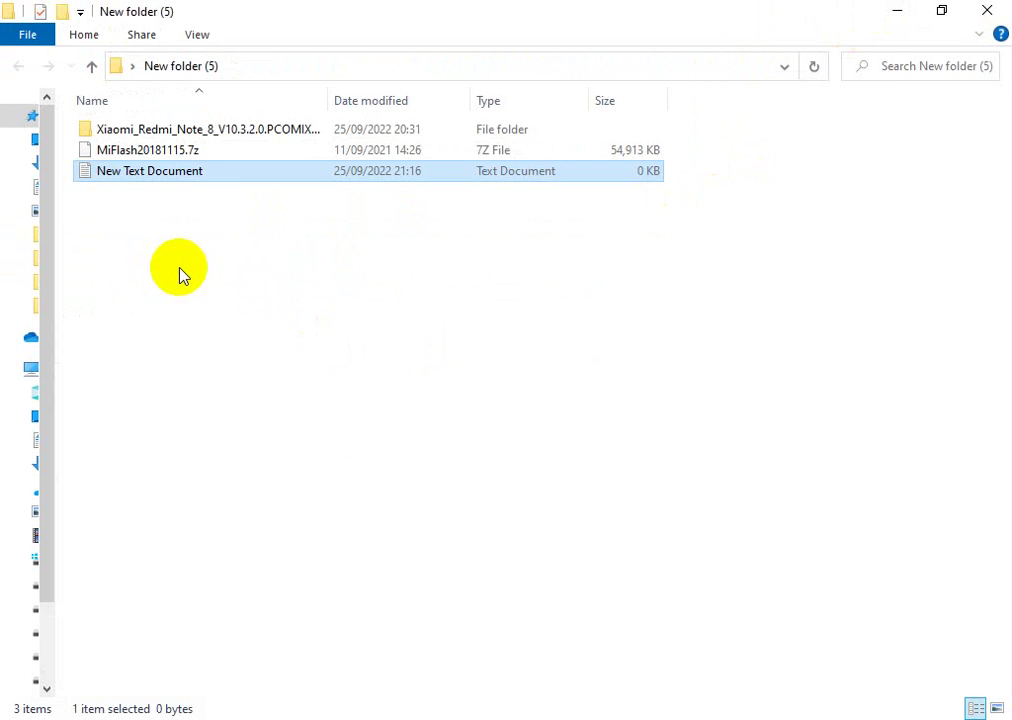
left_click(136, 152)
right_click(128, 150)
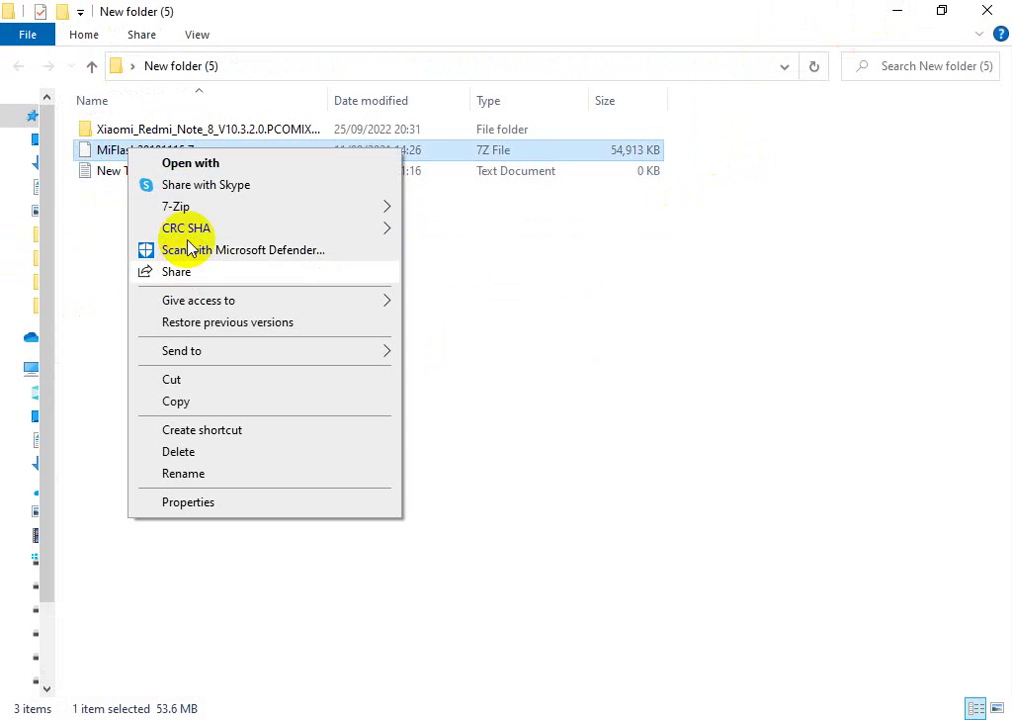
mouse_move(187, 207)
left_click(520, 296)
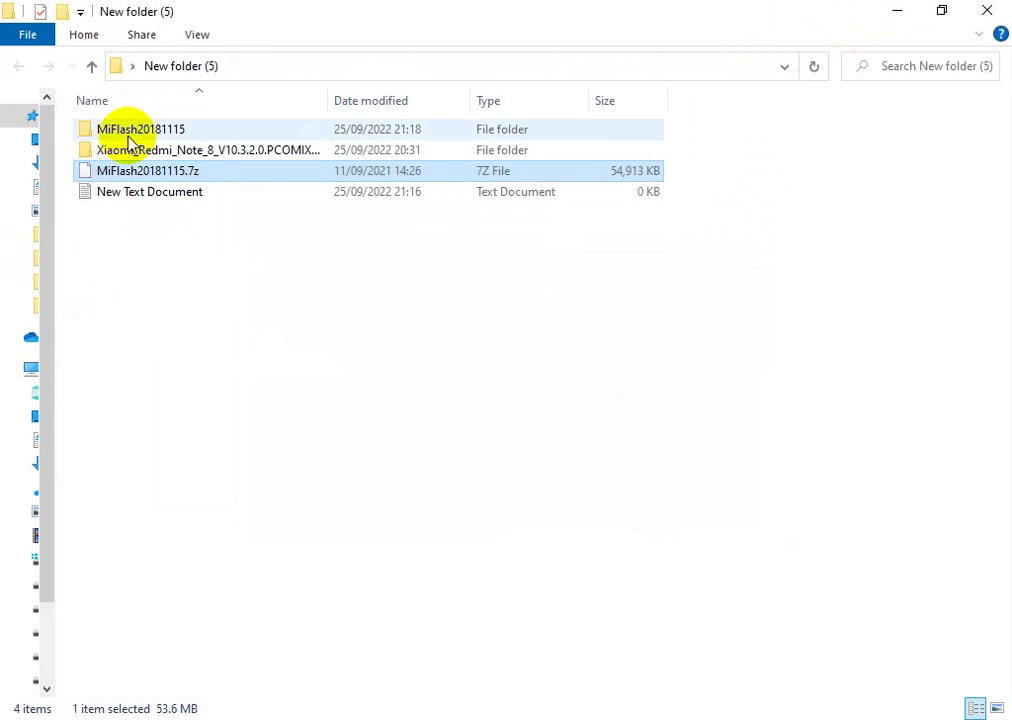
double_click(128, 131)
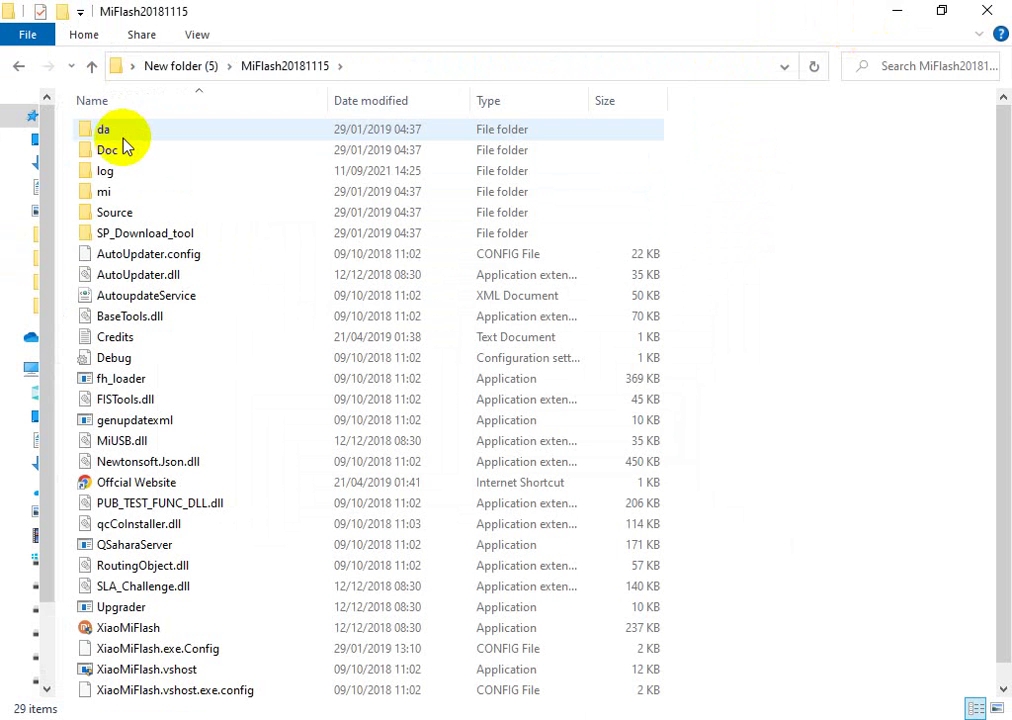
left_click(16, 67)
Step: Reduce the folder window so the desktop shows and move the Firmware folder from the Xiaomi_Redmi_Note_8 package onto the desktop
double_click(374, 14)
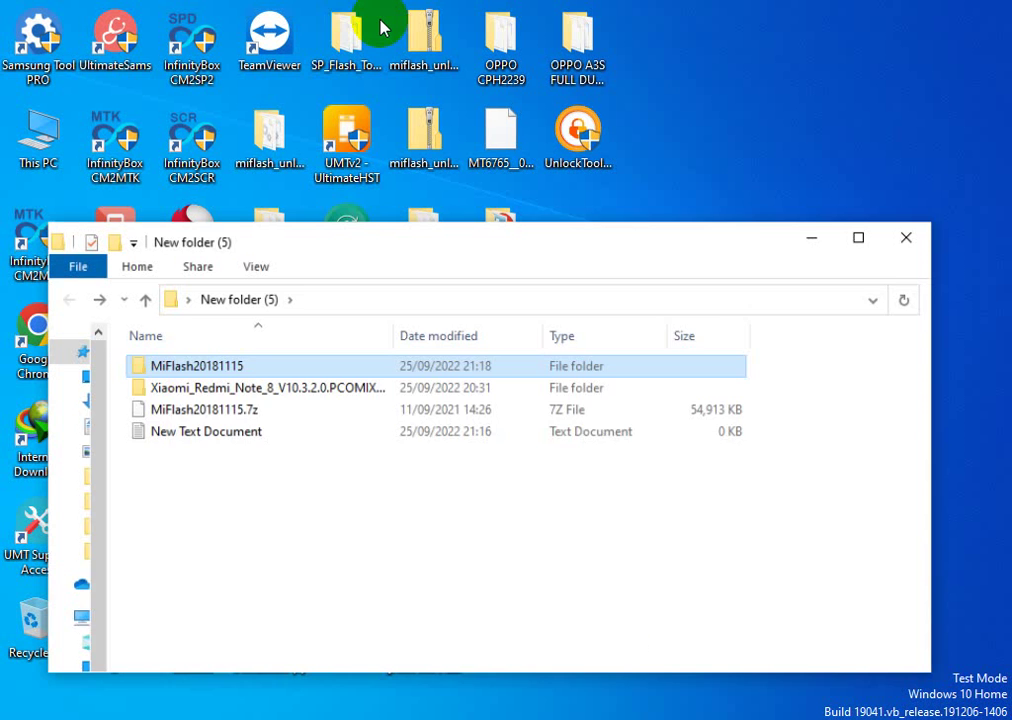
double_click(254, 416)
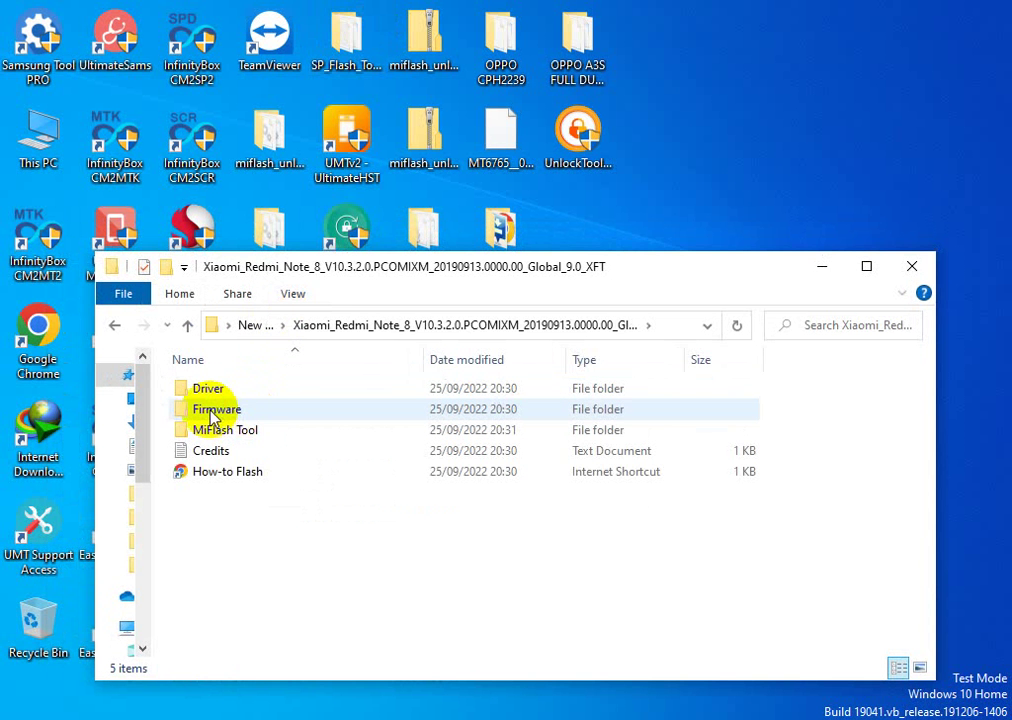
double_click(250, 409)
left_click(114, 325)
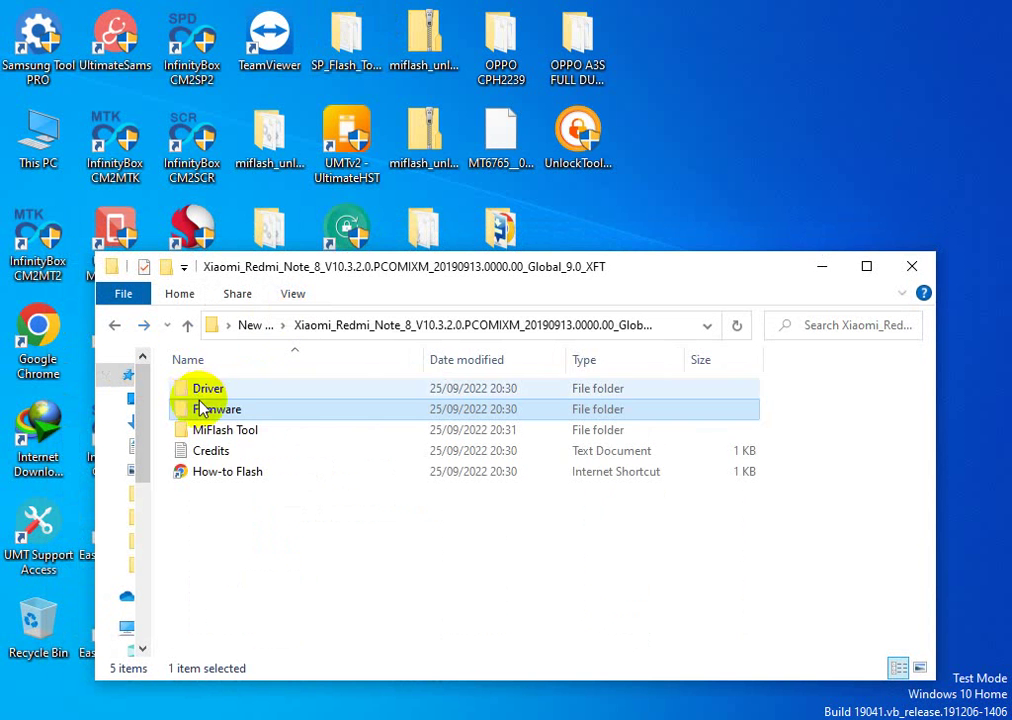
left_click_drag(199, 410, 765, 186)
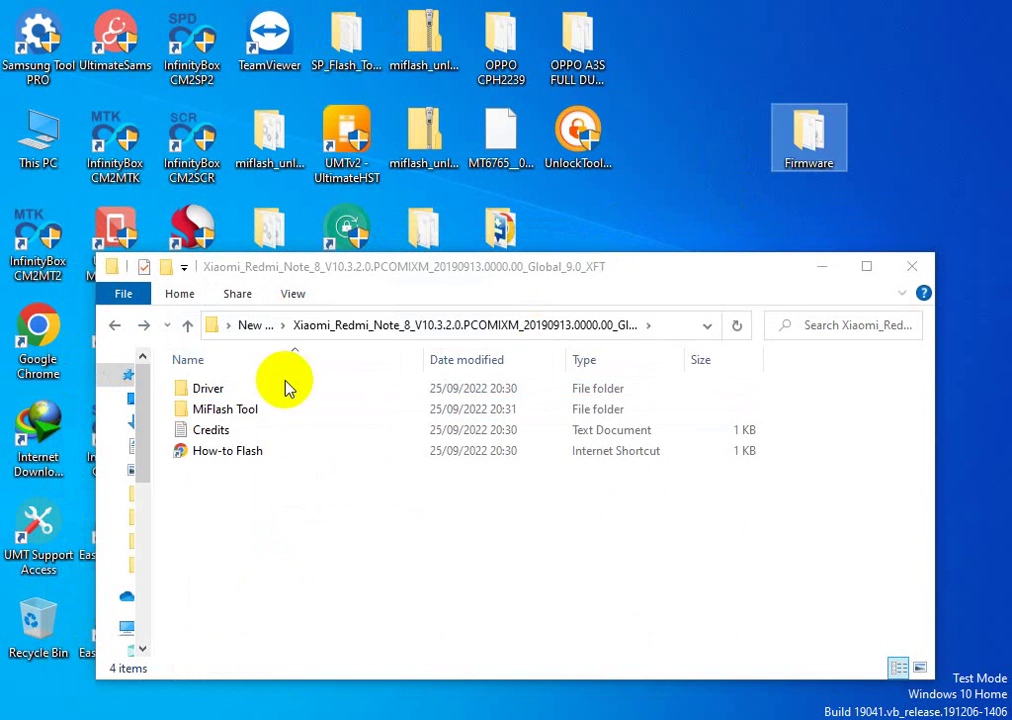
Step: Return to New folder (5) and move the MiFlash20181115 folder onto the desktop beside Firmware
left_click(120, 330)
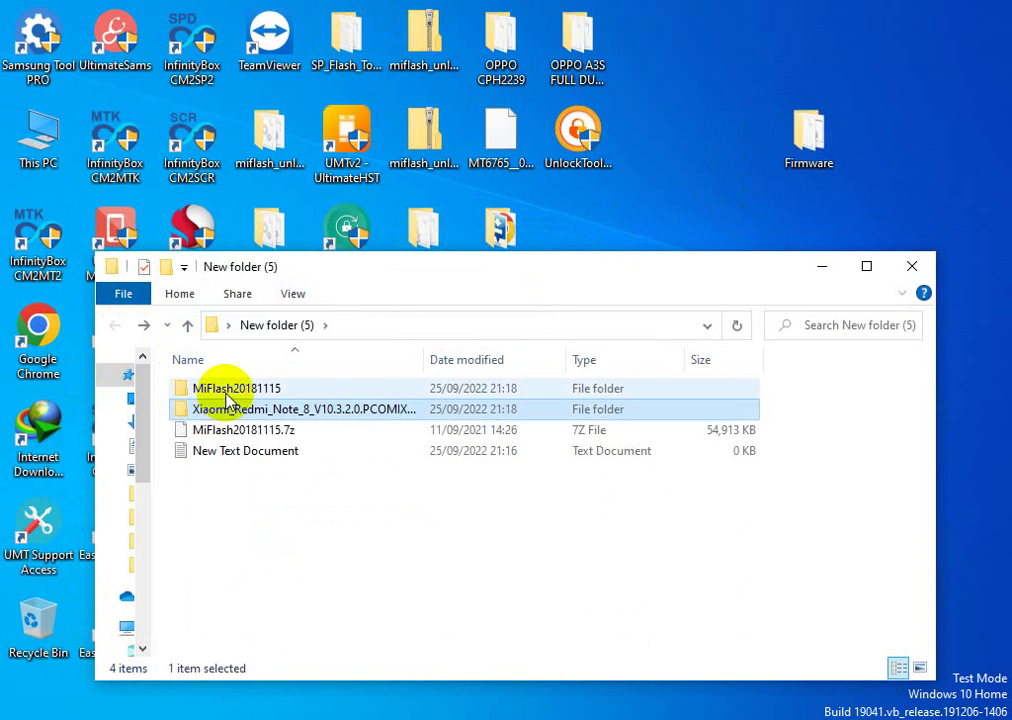
double_click(235, 388)
left_click(117, 330)
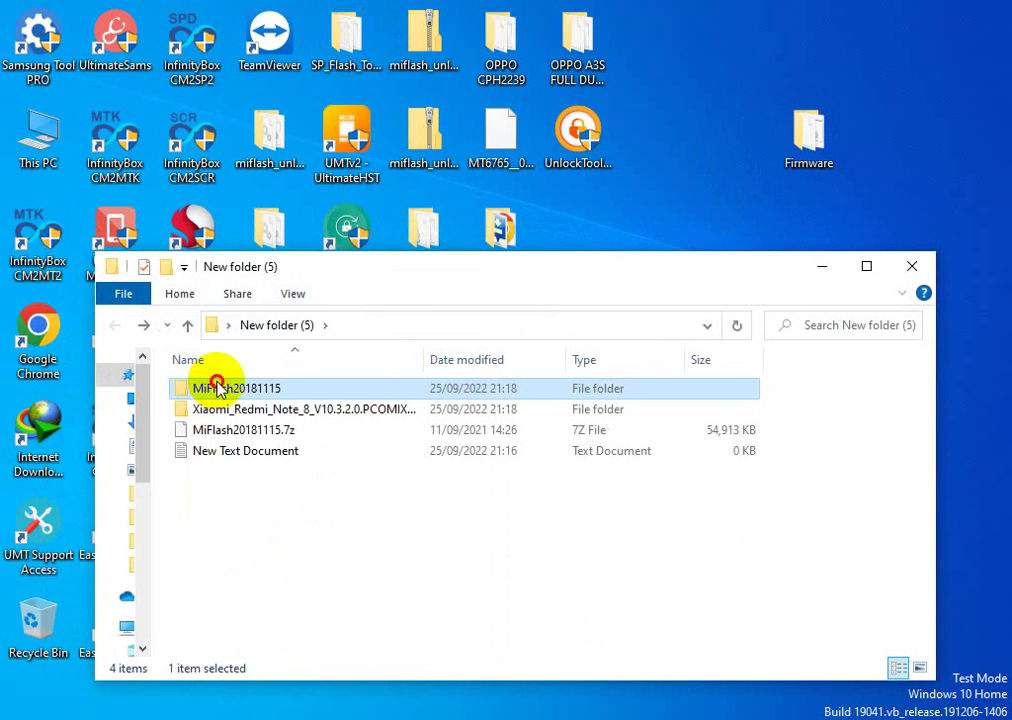
left_click_drag(215, 389, 900, 197)
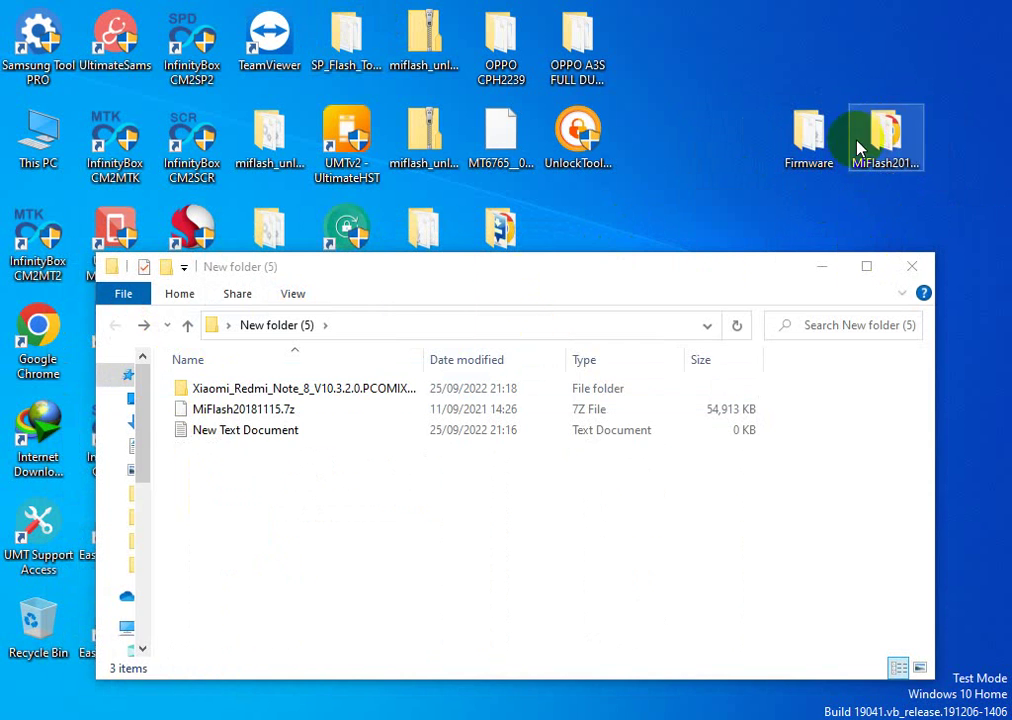
Step: Open the MiFlash20181115 folder on the desktop and launch the XiaoMiFlash application
double_click(862, 150)
scroll(272, 583, "down", 5)
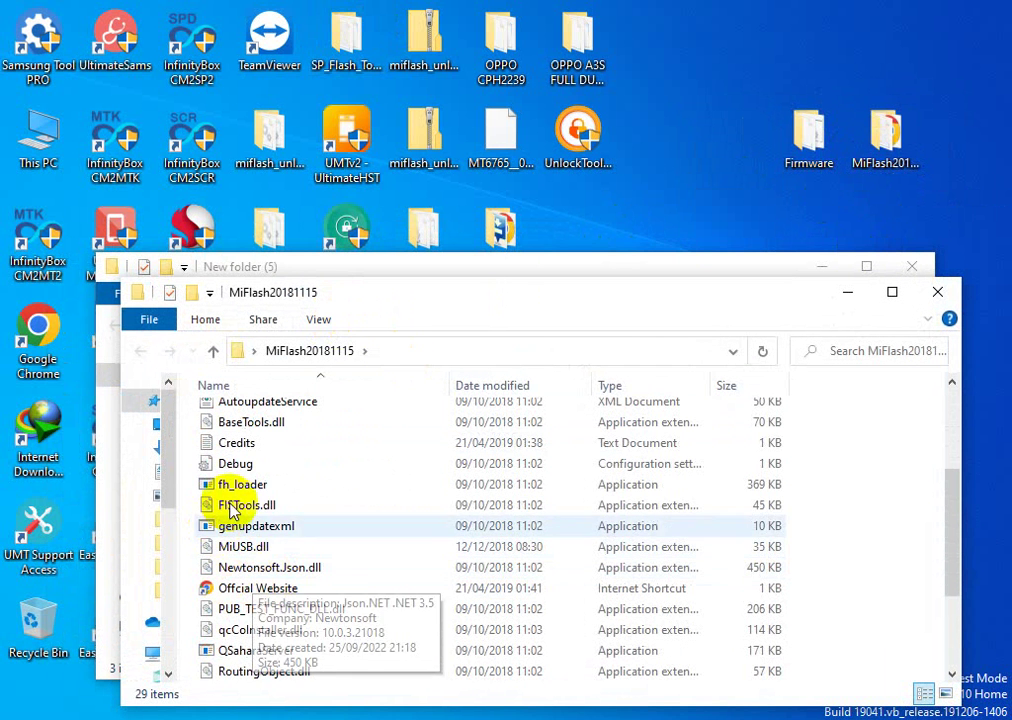
left_click(210, 612)
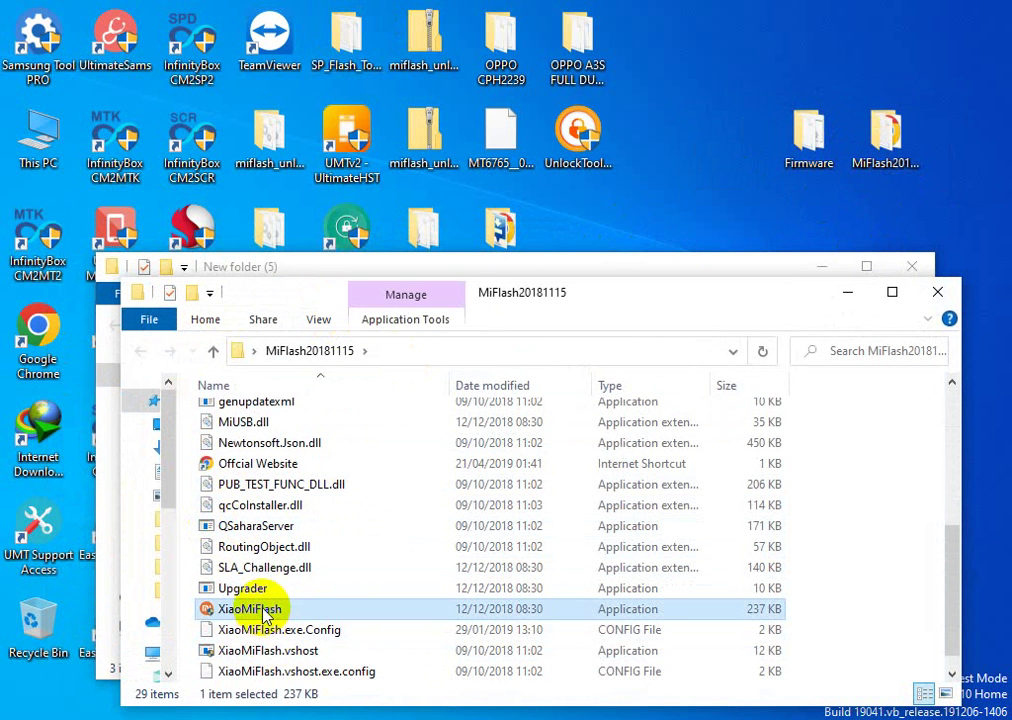
right_click(264, 609)
left_click(296, 188)
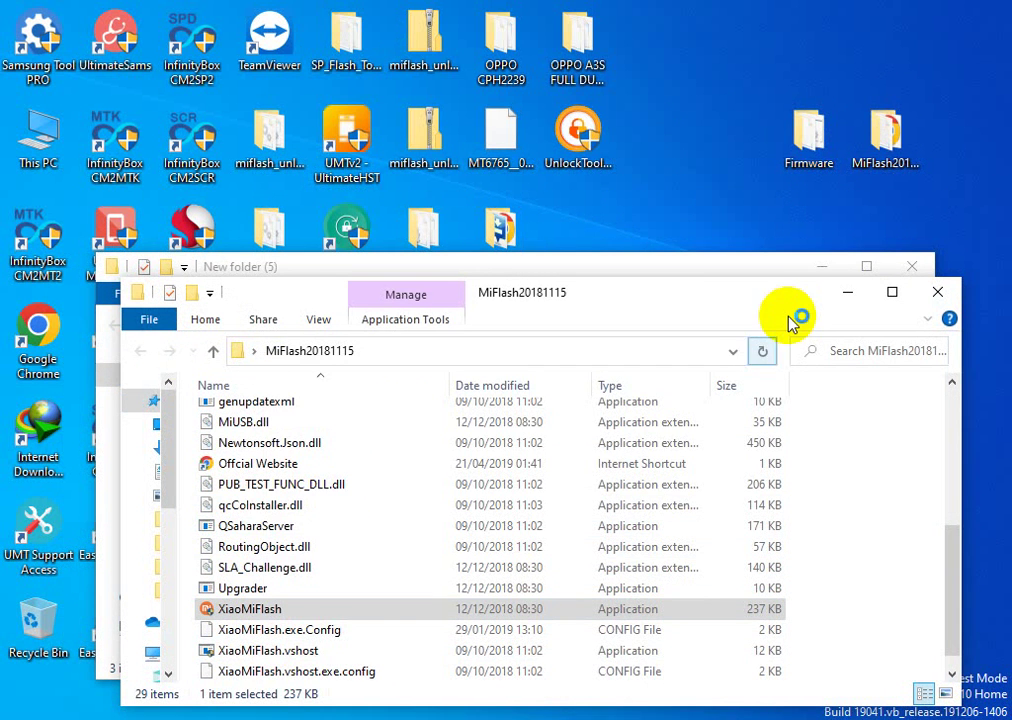
double_click(745, 265)
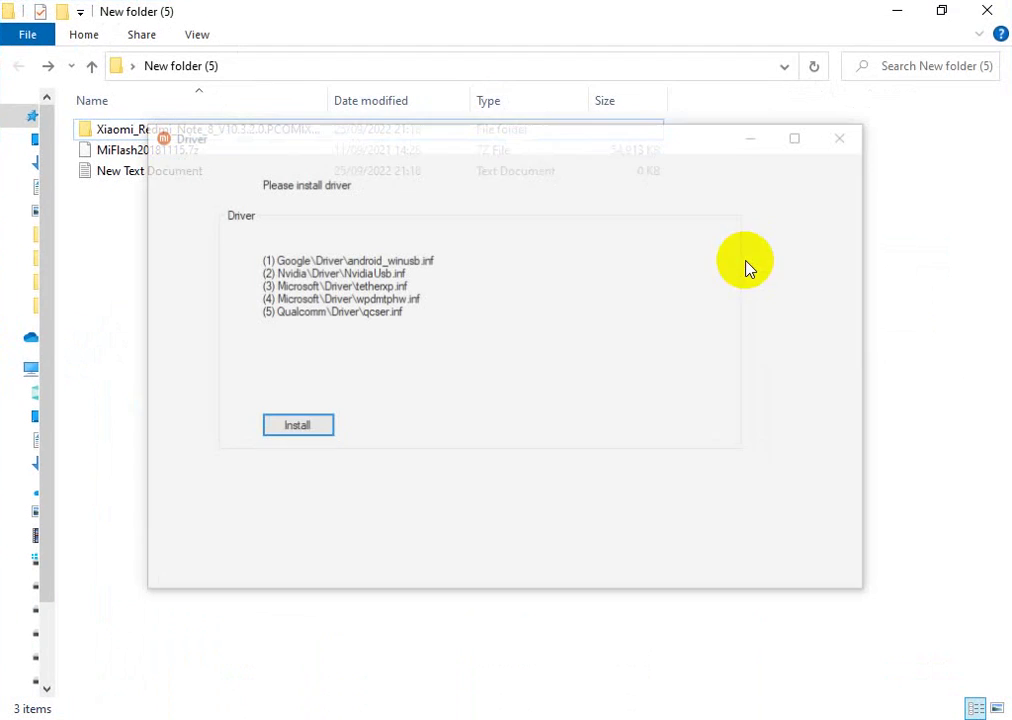
Step: Install the listed MiFlash drivers, allowing the driver software from the unverified publisher, and run the driver installation once more
left_click(300, 426)
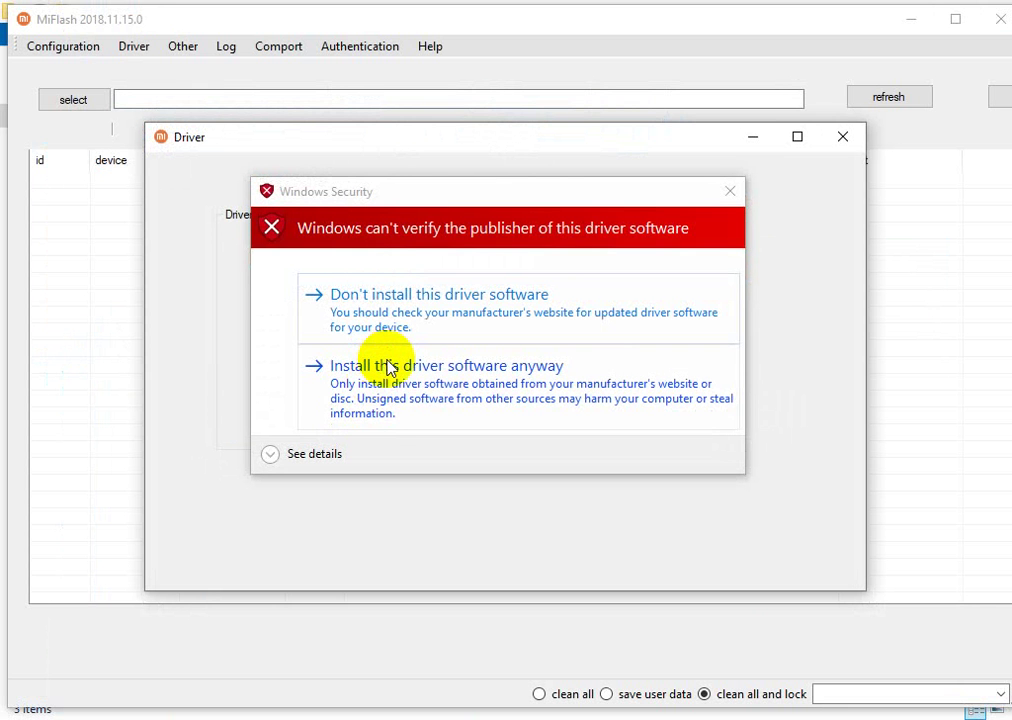
left_click(397, 405)
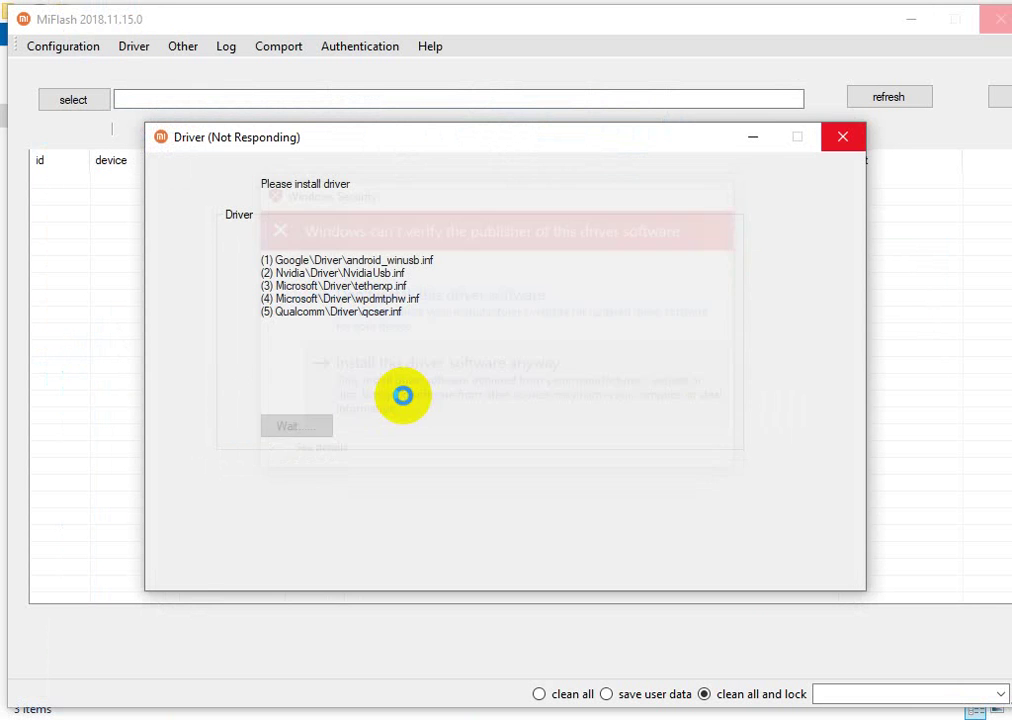
left_click(540, 424)
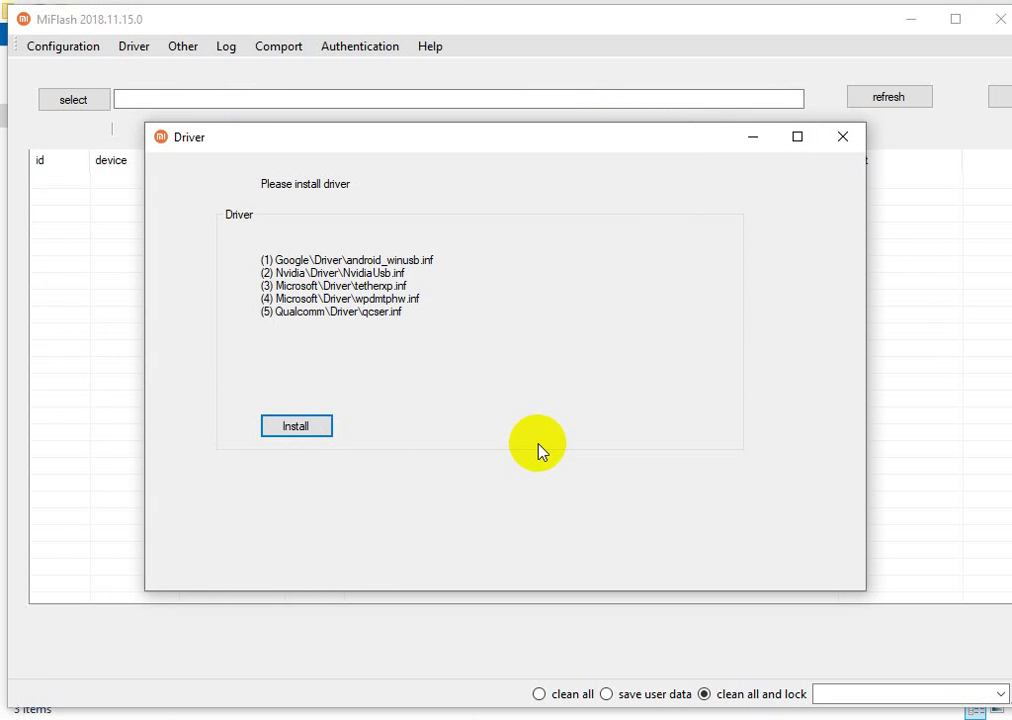
left_click(278, 424)
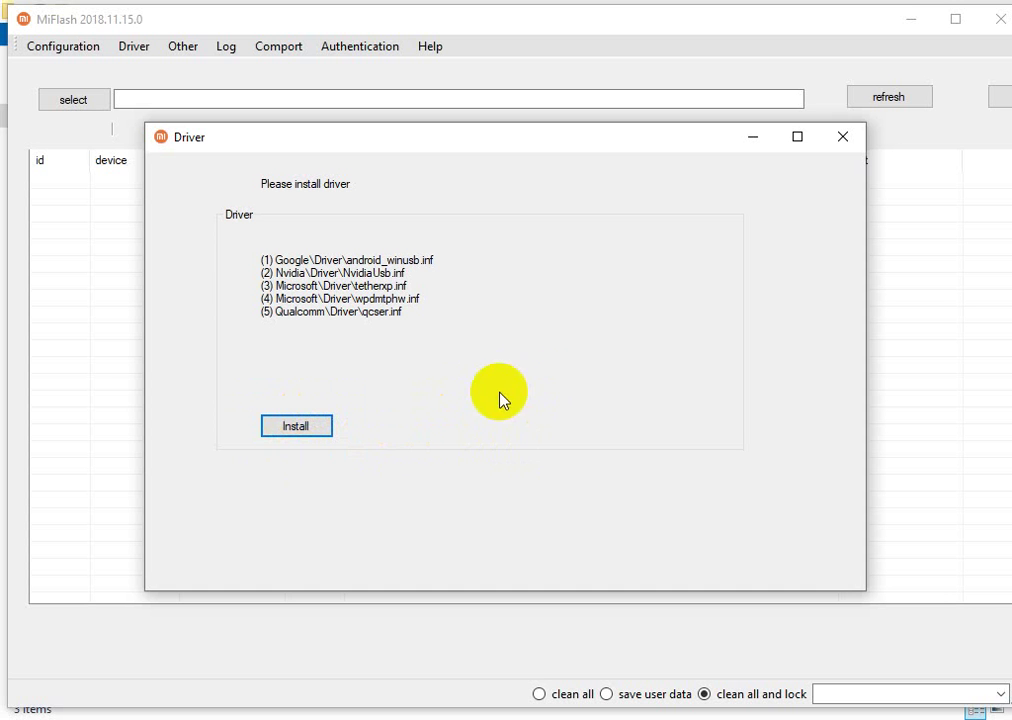
Step: Run the installation of the listed drivers again and close the Driver window
left_click(280, 424)
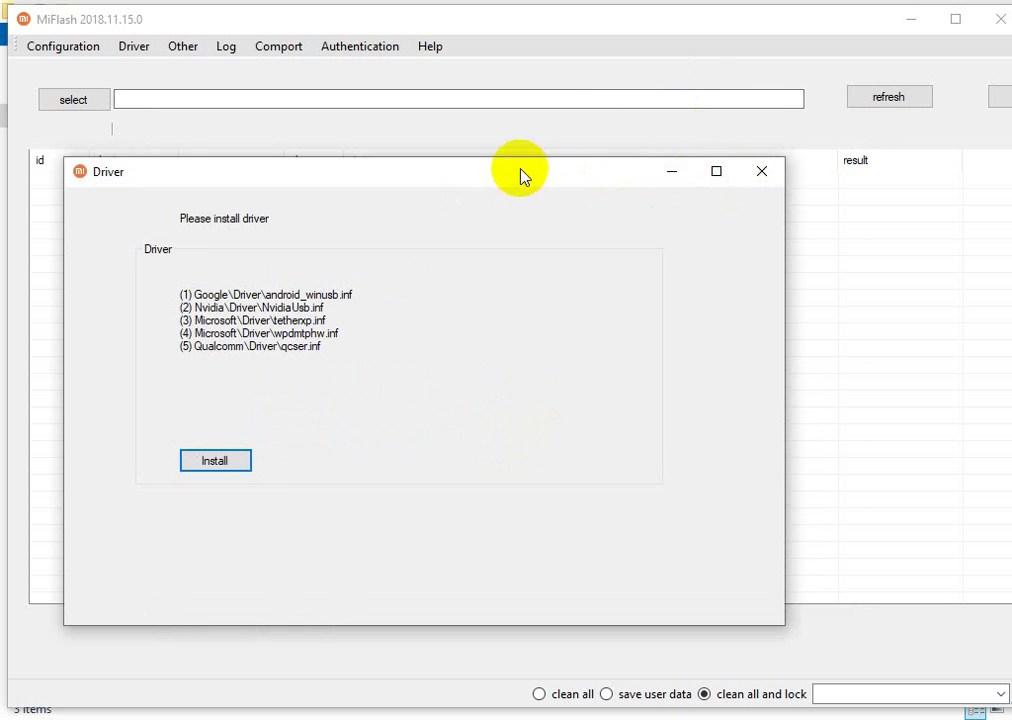
left_click_drag(520, 176, 569, 194)
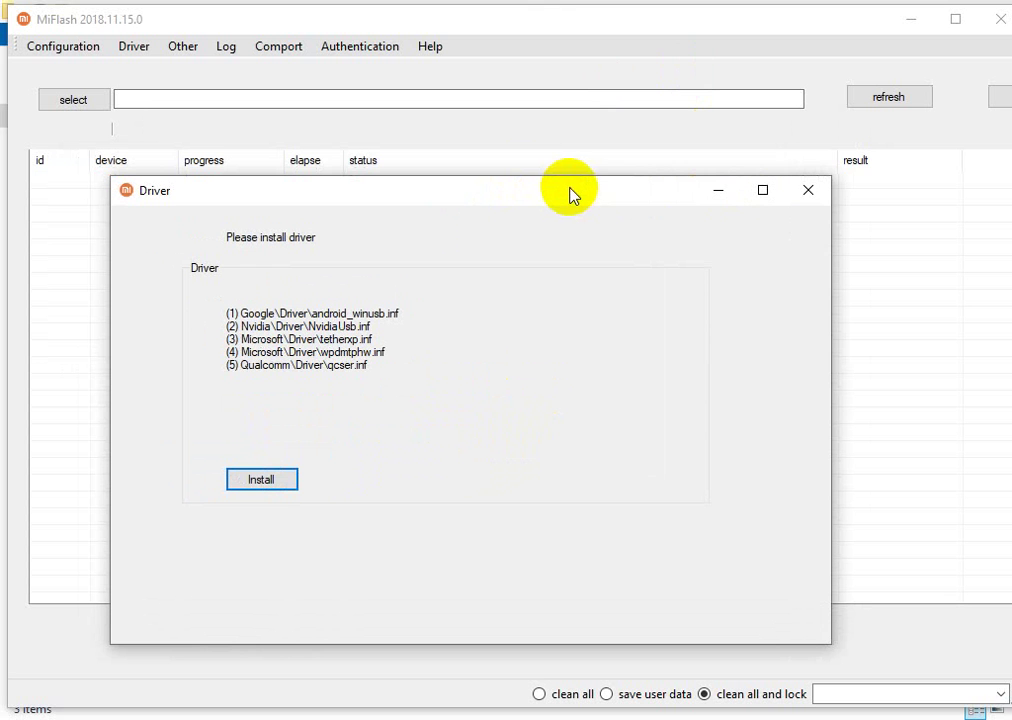
left_click(817, 200)
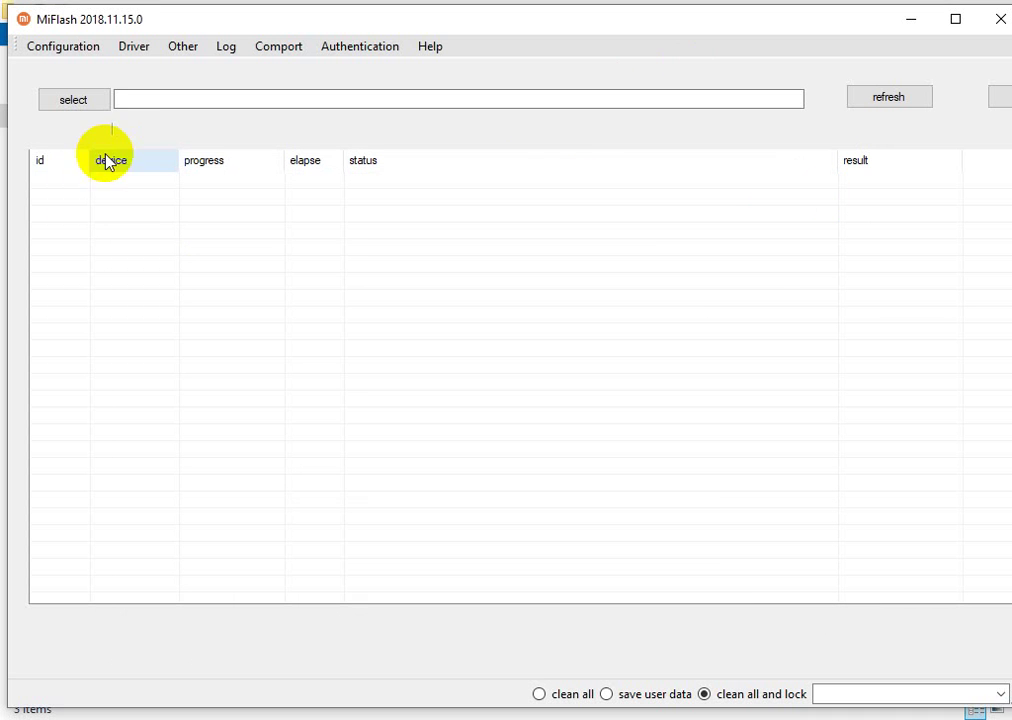
Step: Choose the Firmware folder on the desktop as the software path for flashing
left_click(90, 104)
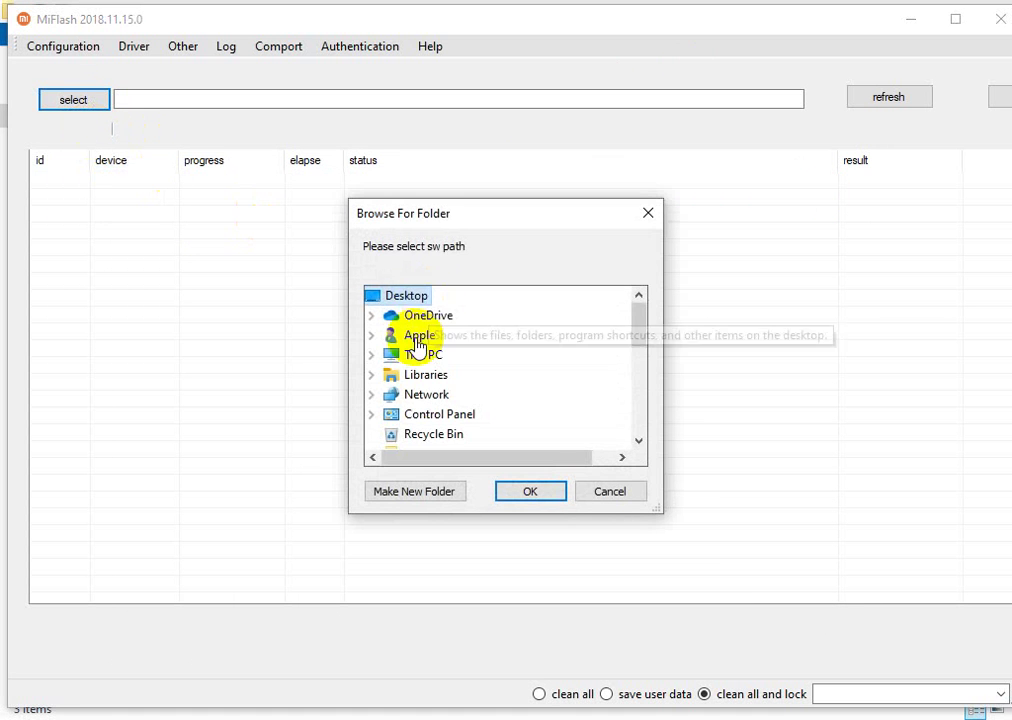
scroll(430, 400, "down", 5)
scroll(452, 334, "up", 10)
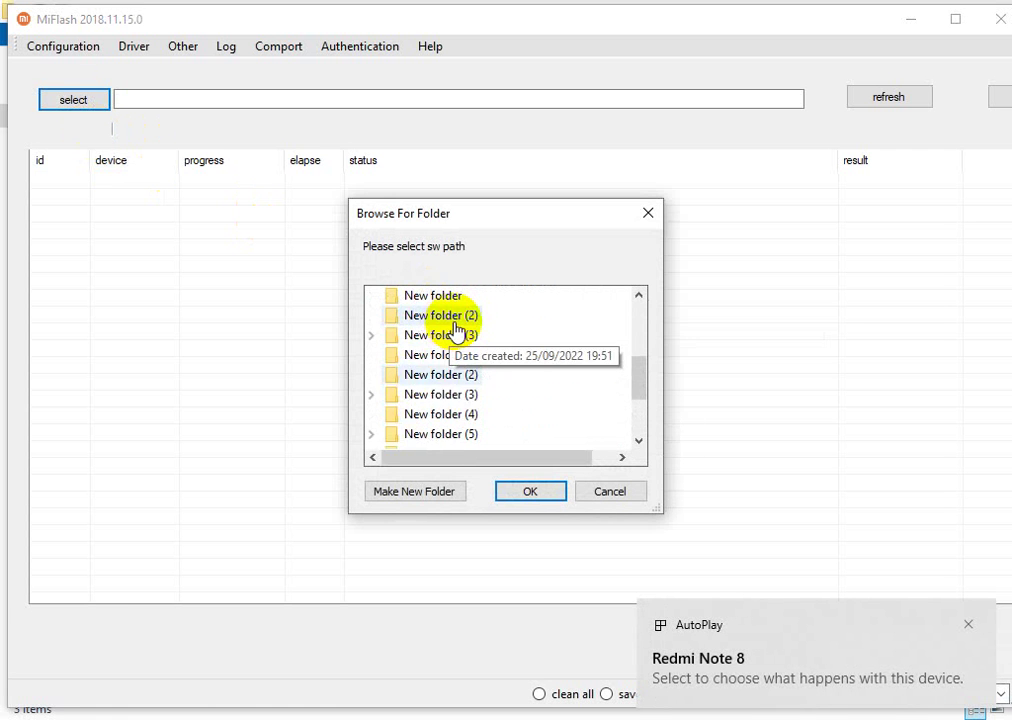
left_click(516, 491)
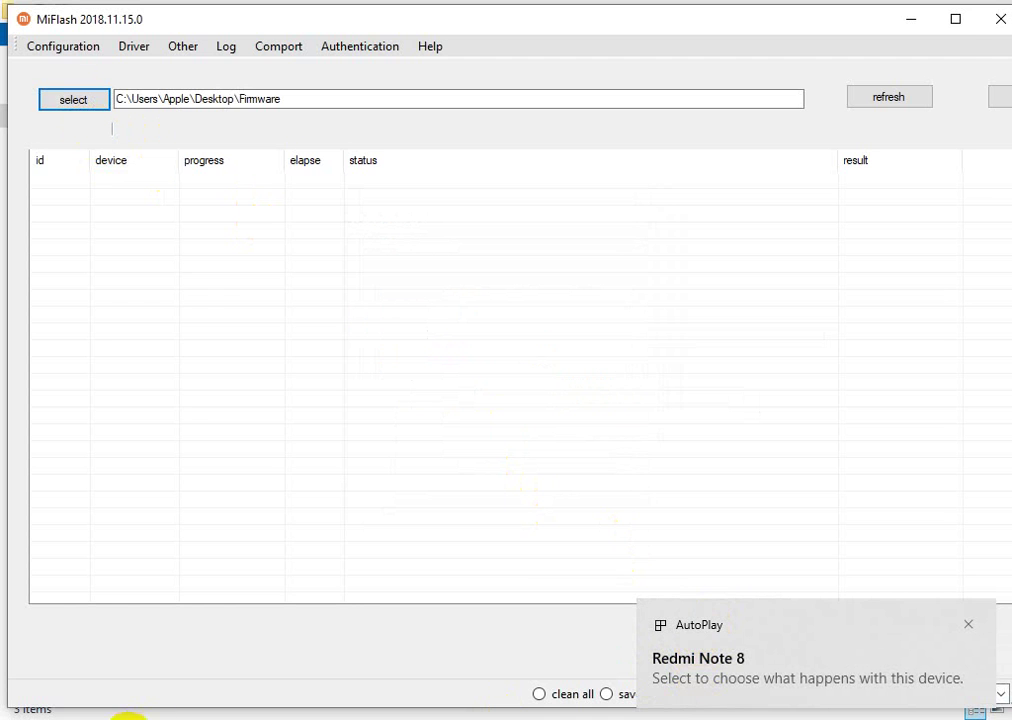
Step: Switch to the Notepad note, write "NOW CONNECT YOUR DEVICE FASTBOOT MODE" below the title line, and minimize it
left_click(128, 718)
type("N")
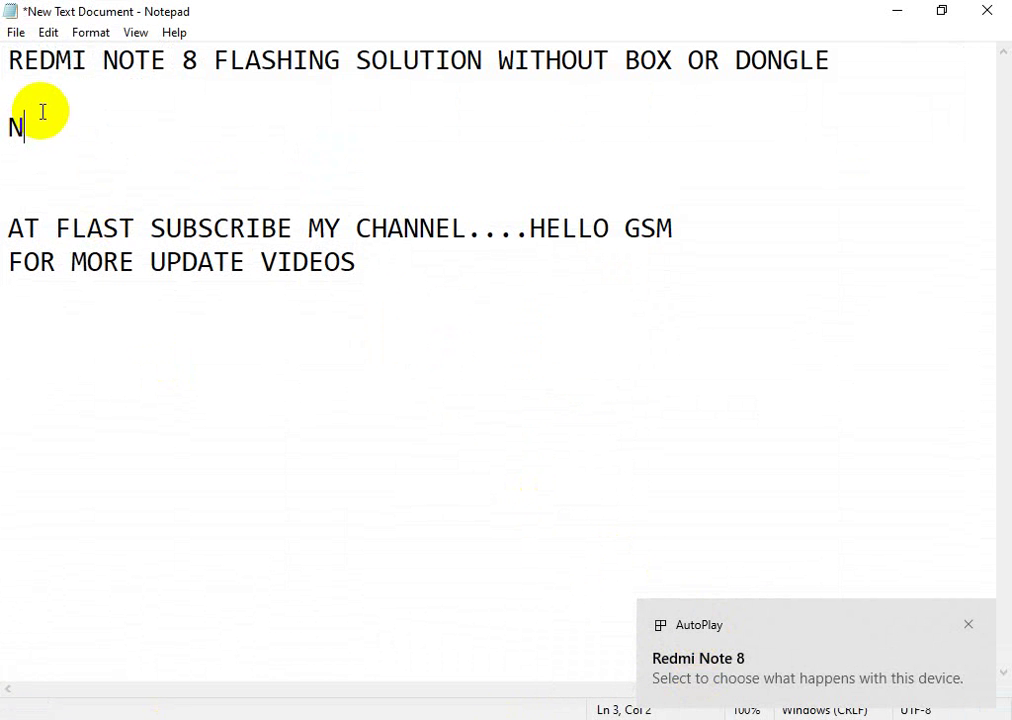
type("OW C")
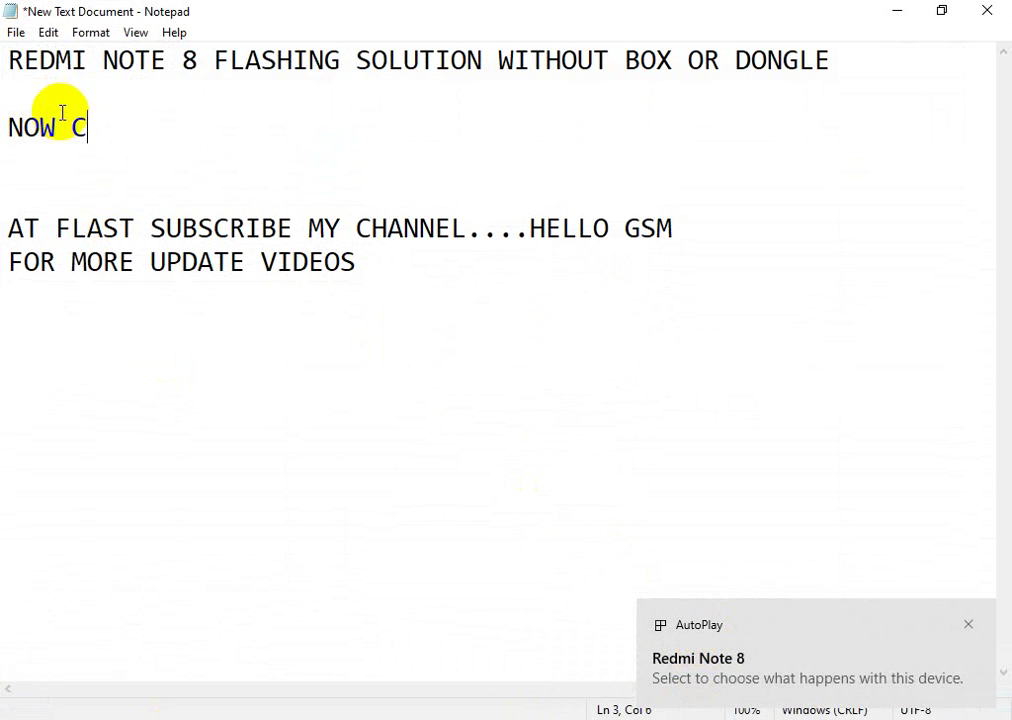
type("ONNE")
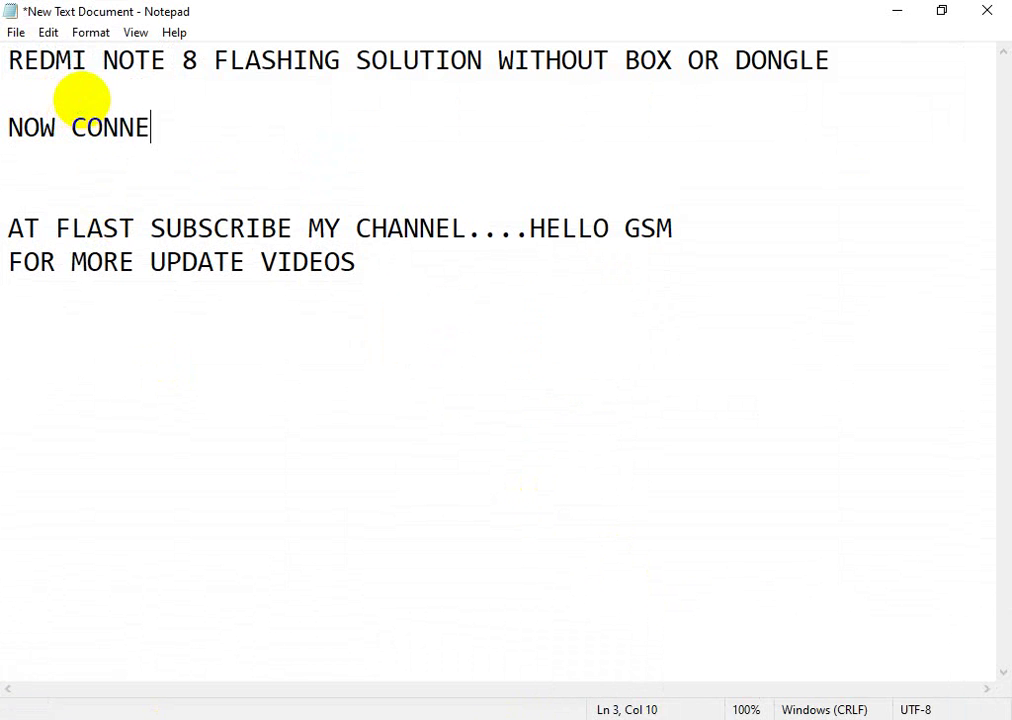
type("CT YO")
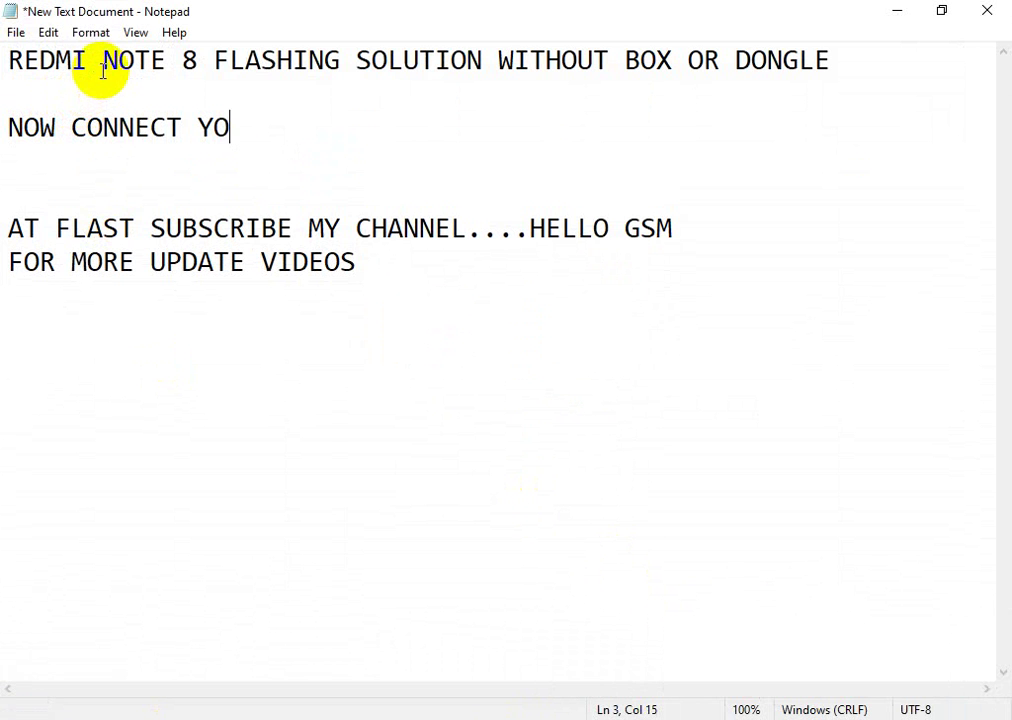
type("UR DEVICE")
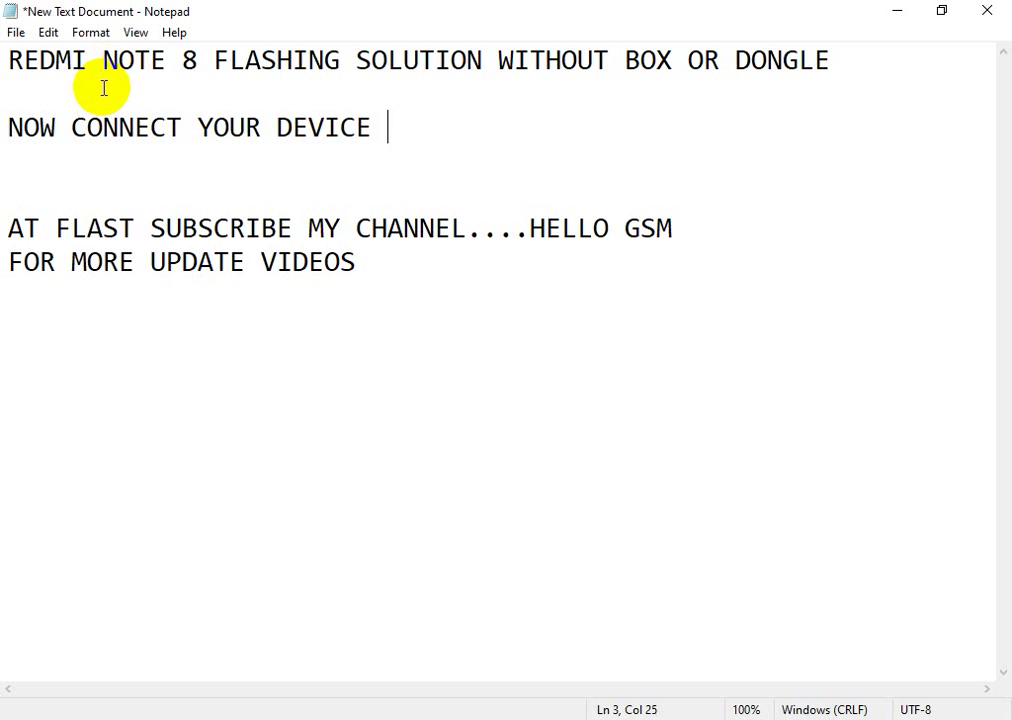
type(" FAST")
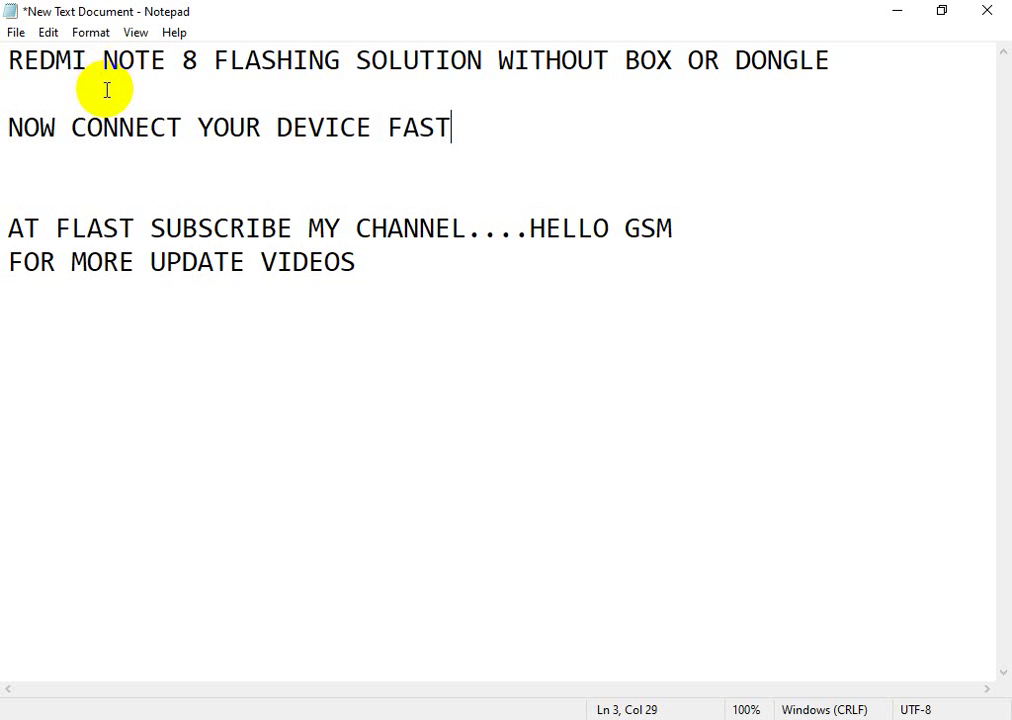
type("BOOT ")
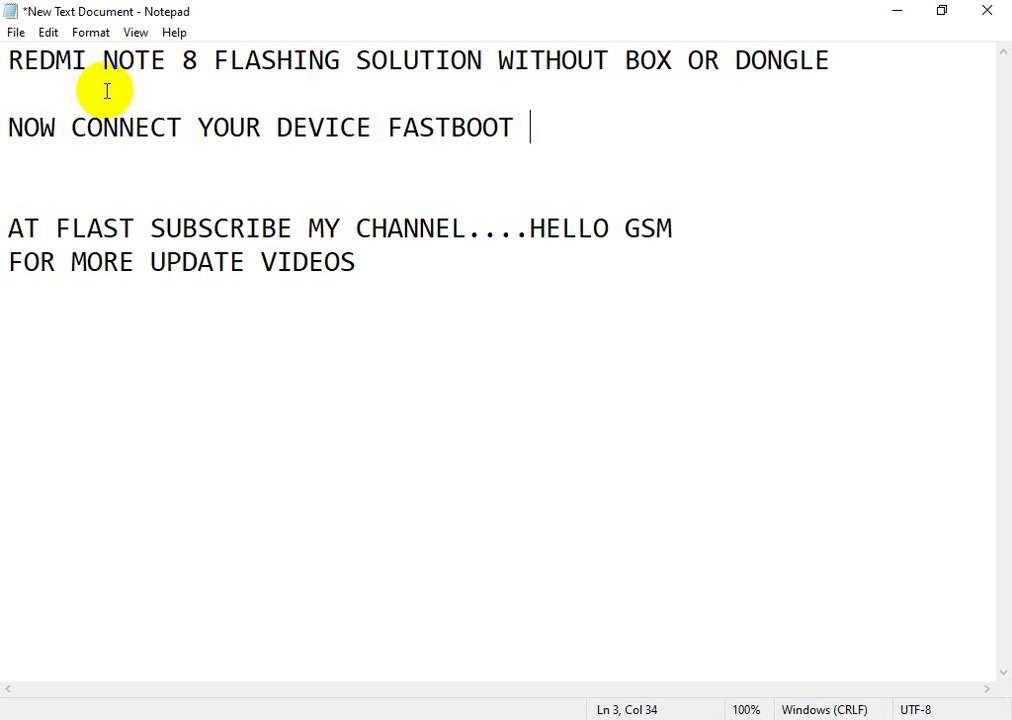
type("MODE")
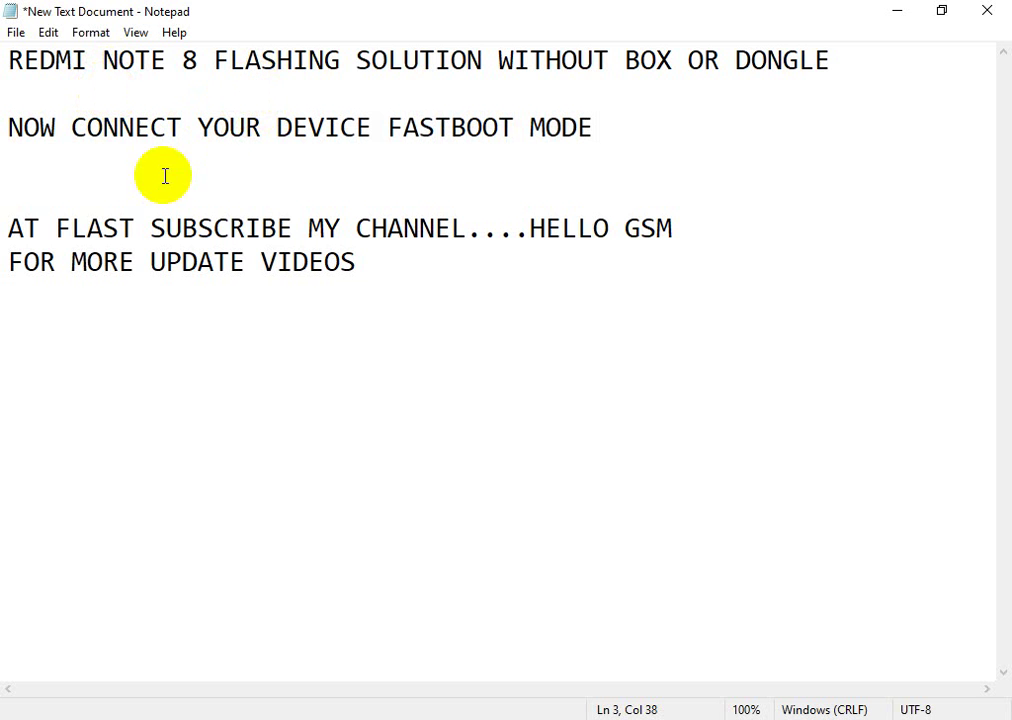
left_click(899, 12)
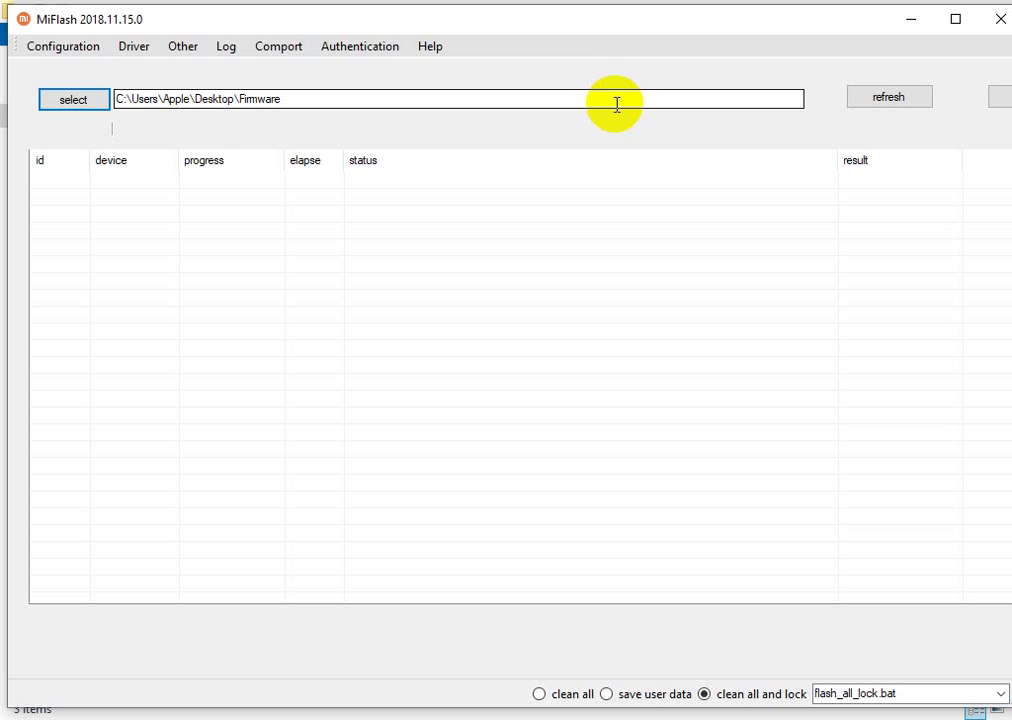
Step: Refresh the device list to detect the connected phone and flash it using clean all and lock with flash_all_lock.bat
left_click(914, 97)
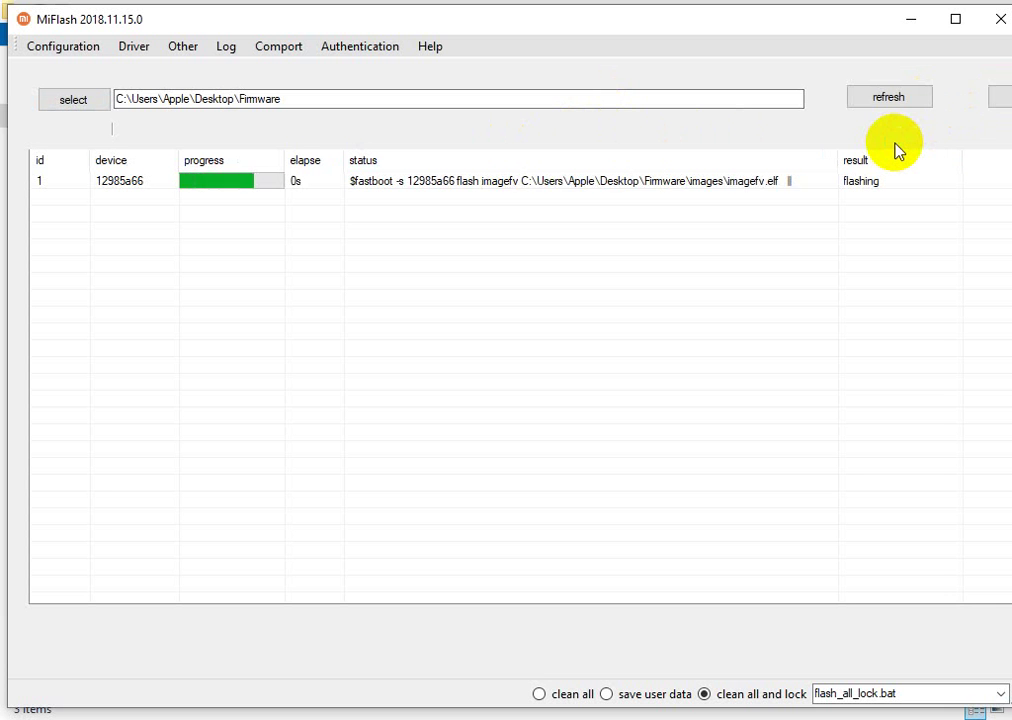
left_click(955, 18)
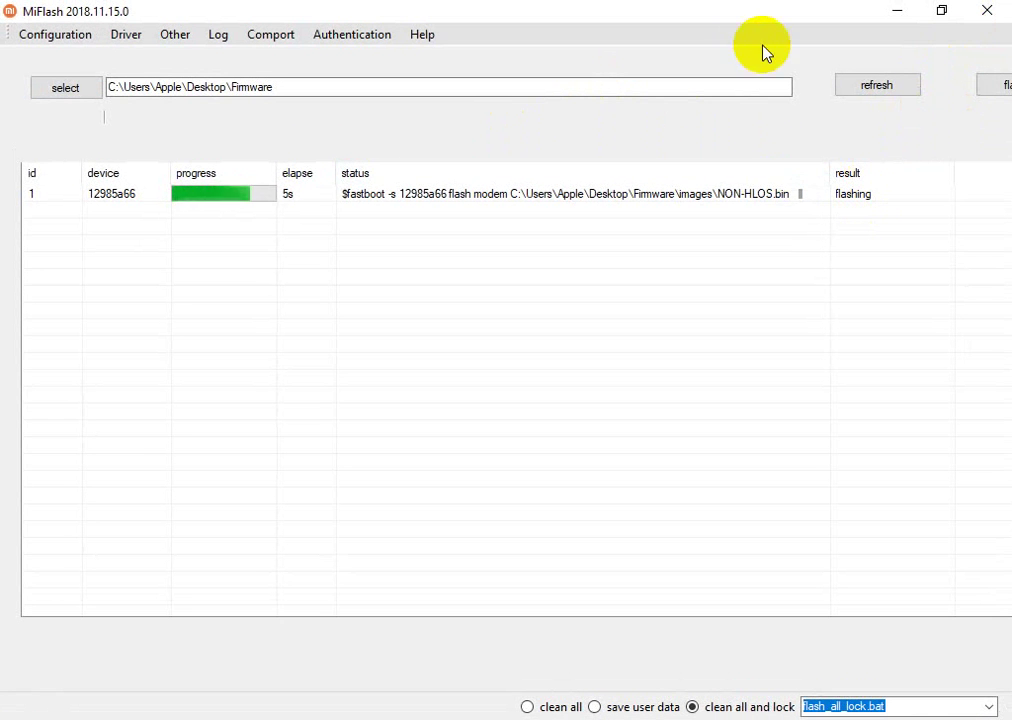
left_click_drag(739, 20, 707, 22)
left_click(901, 12)
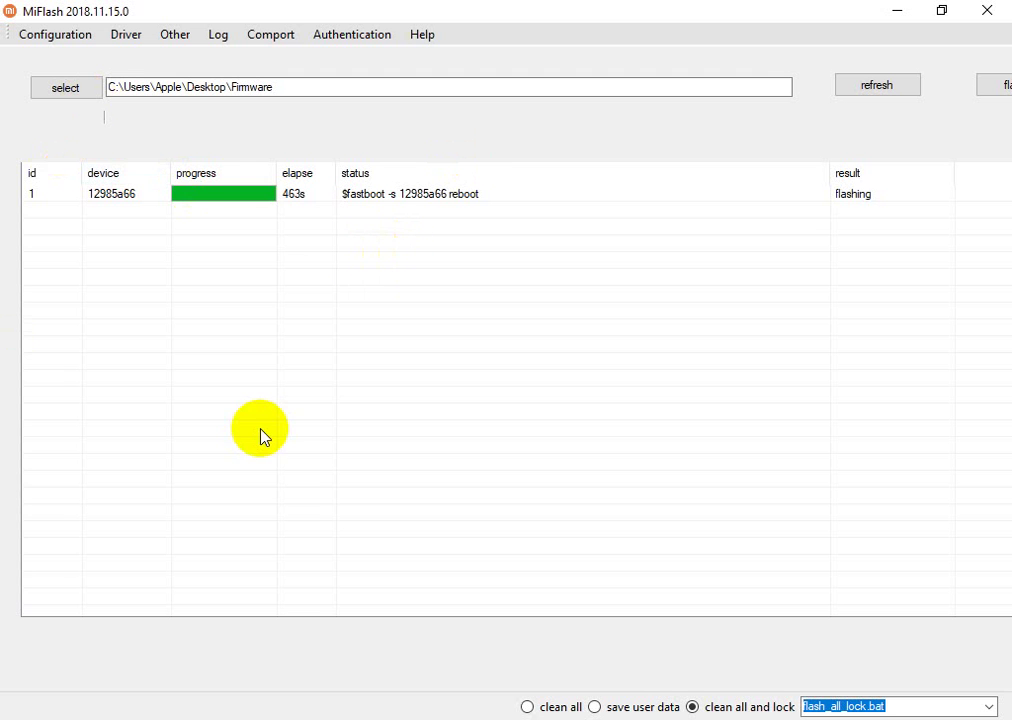
Step: Minimize MiFlash, return to the Notepad note and add "JOB DONE......." two lines below the fastboot line
left_click(895, 11)
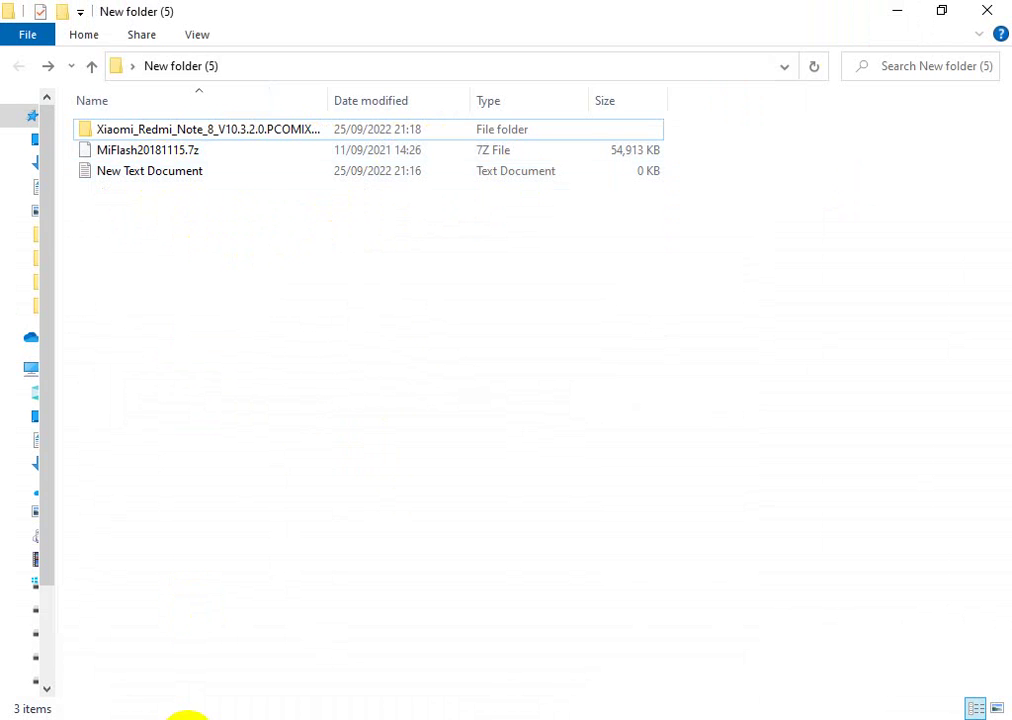
left_click(140, 718)
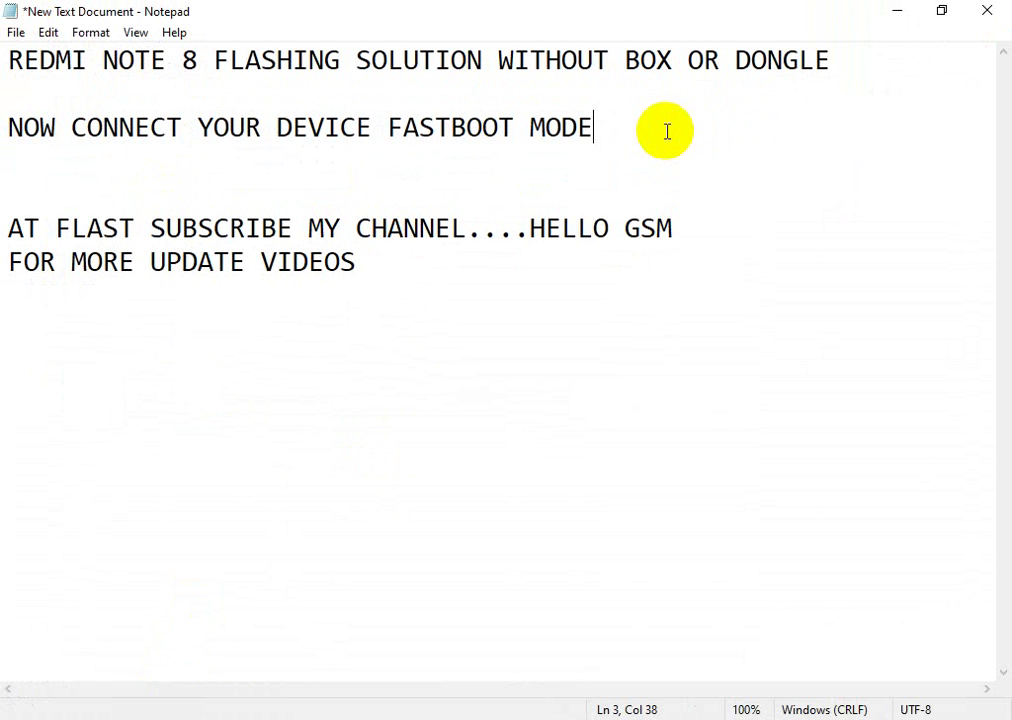
key("Return")
key("Return")
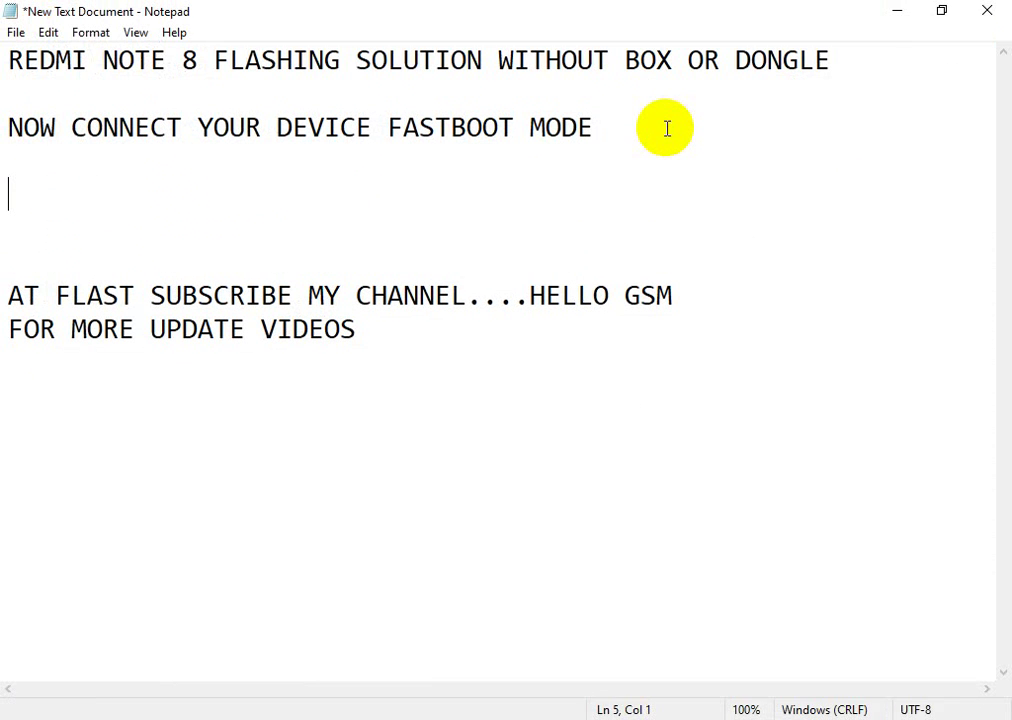
type("JOB D")
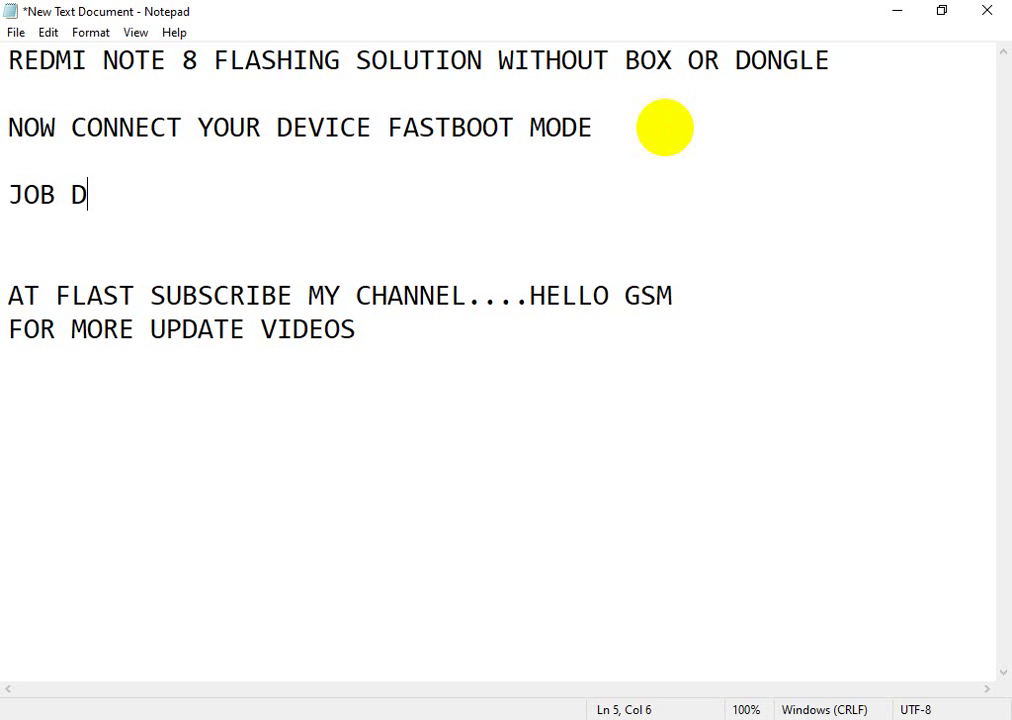
type("ONE")
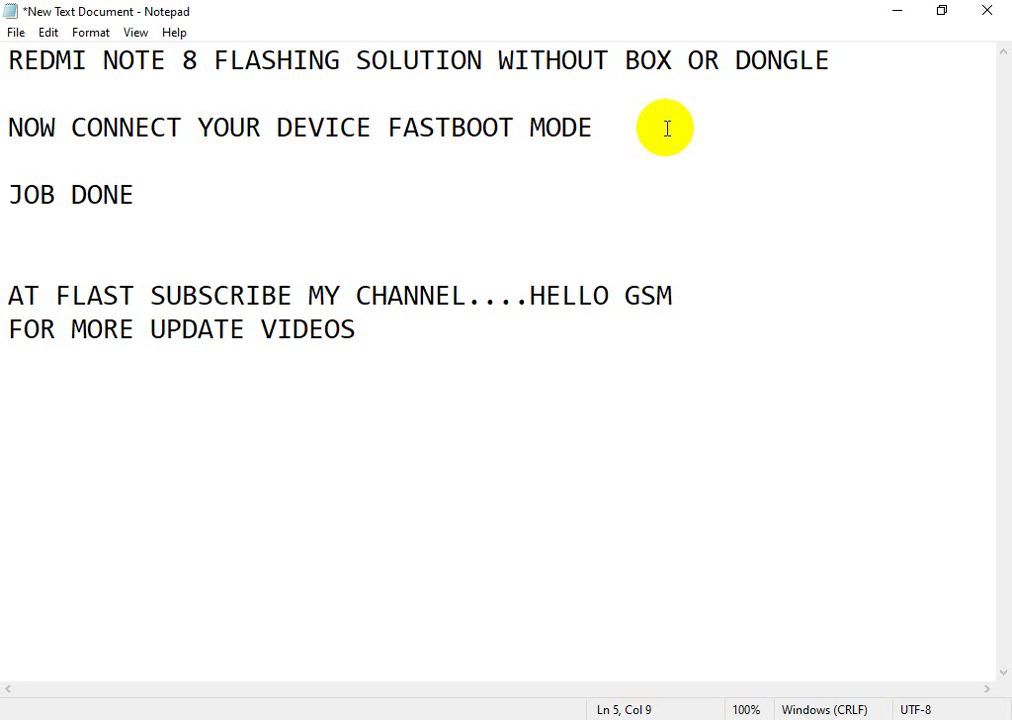
type(".......")
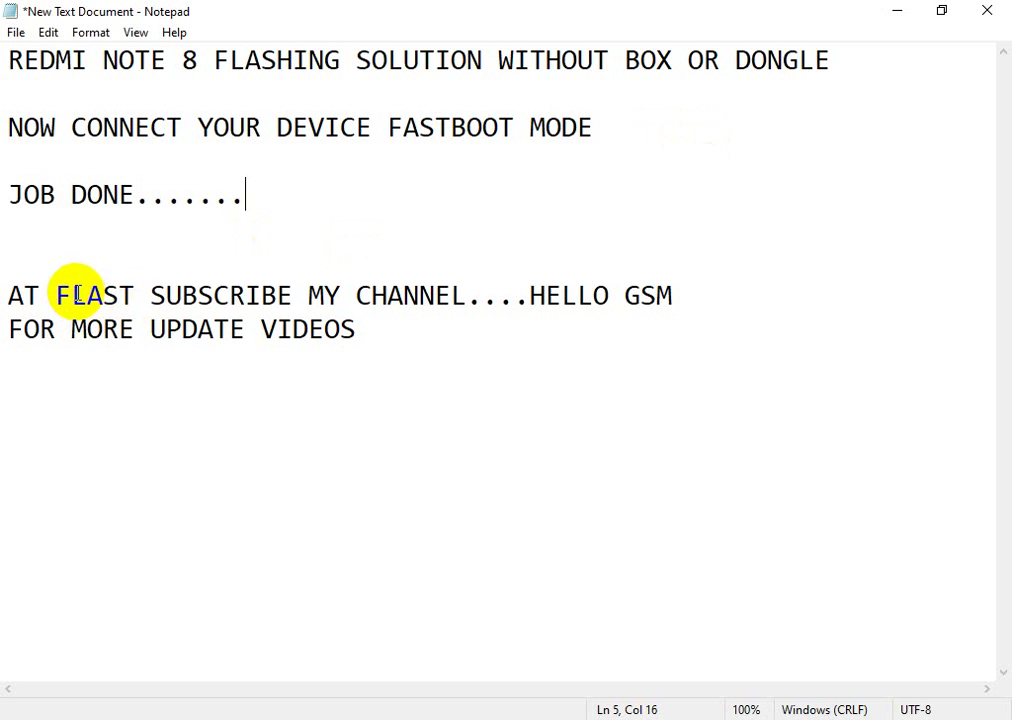
Step: Correct the word FLAST to FAST in the note's channel subscription line
left_click(84, 294)
key("BackSpace")
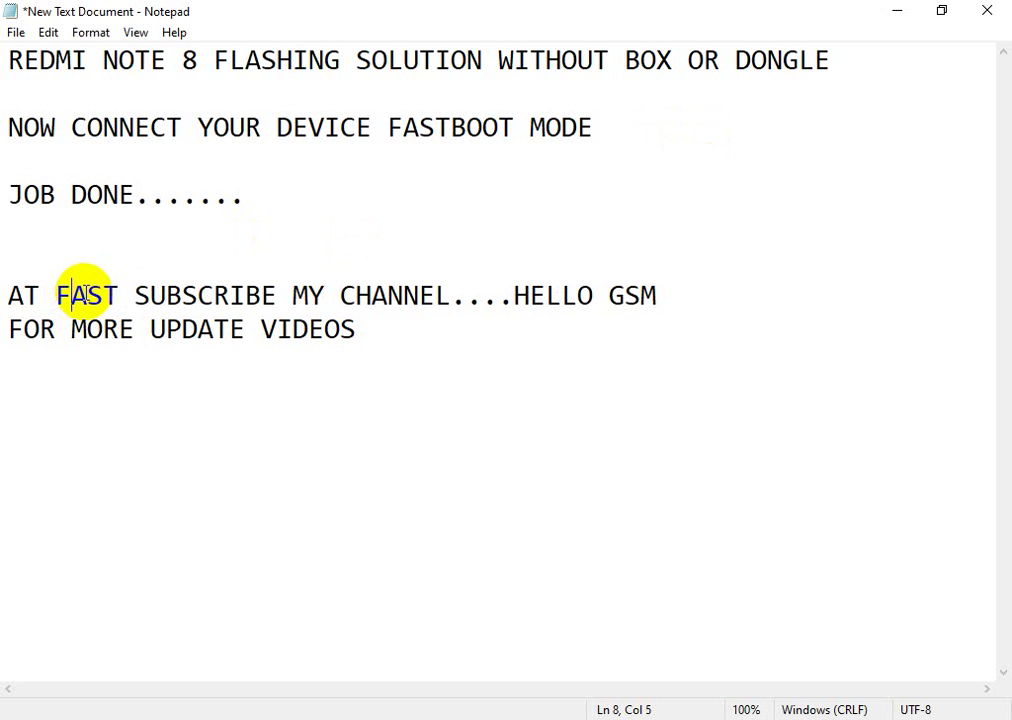
left_click(350, 294)
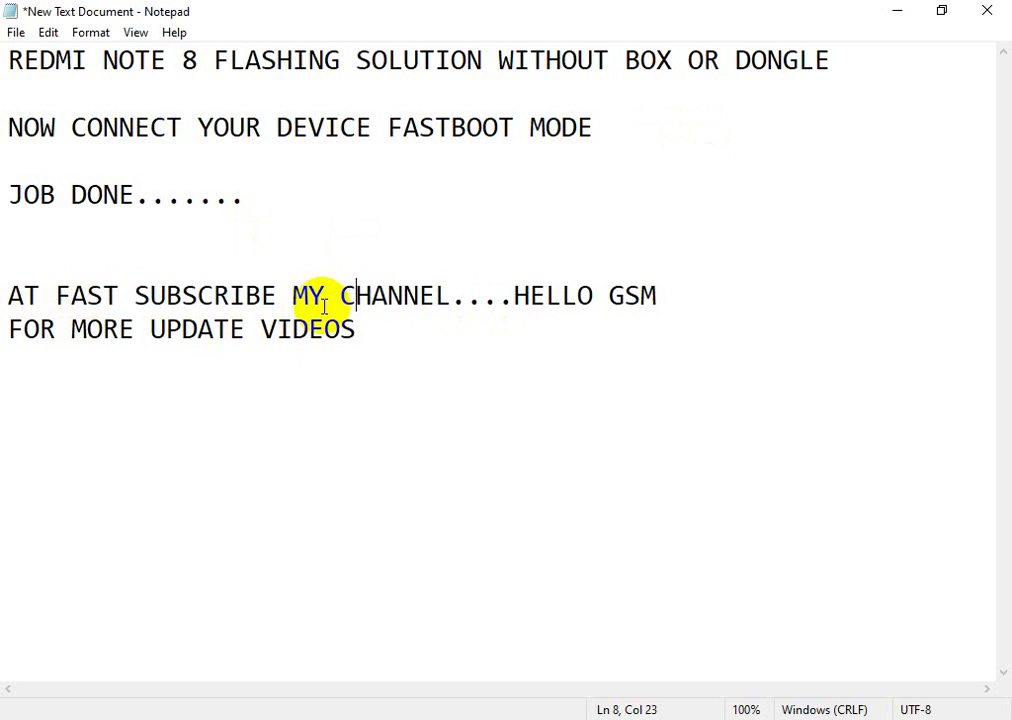
left_click_drag(143, 290, 678, 289)
left_click(530, 386)
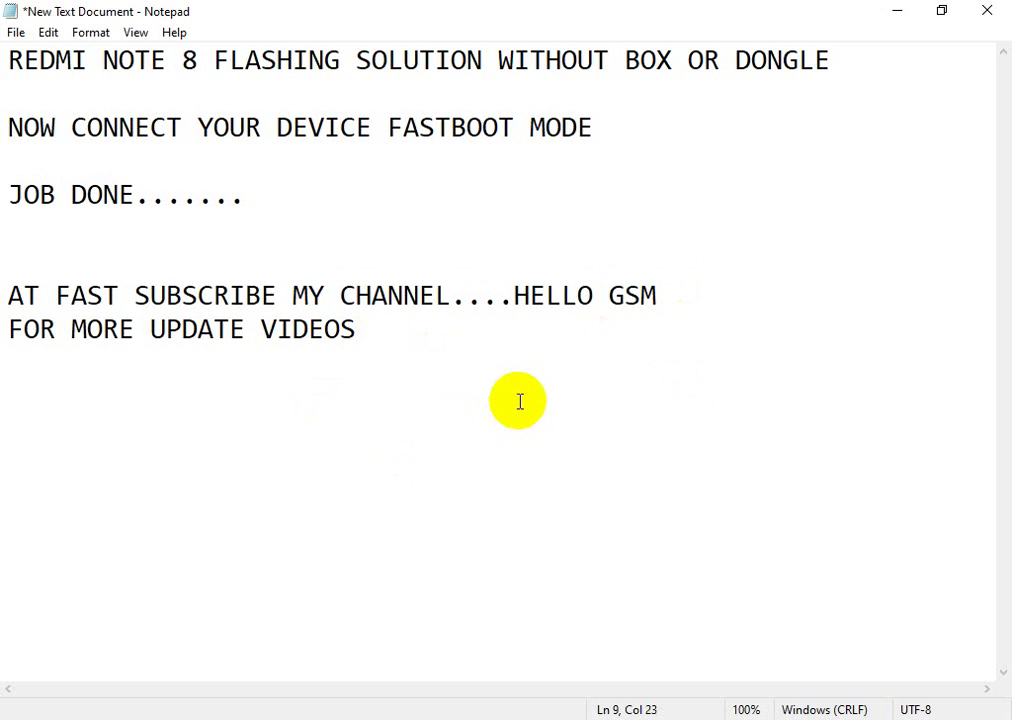